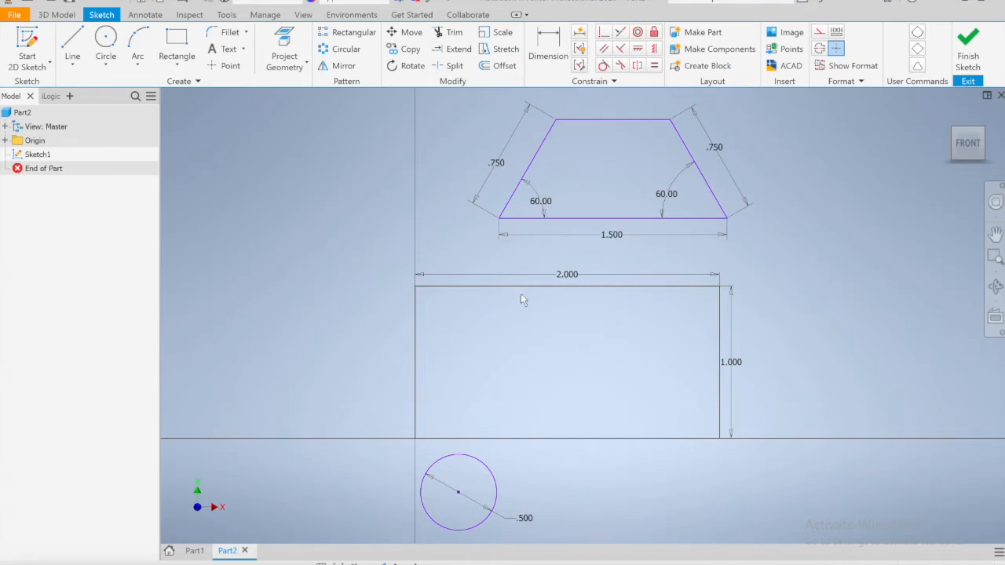
# Step: Constrain the trapezoid's base collinear with the rectangle's top edge and its midpoint coincident with that edge's midpoint
pyautogui.moveTo(630, 225); pyautogui.dragTo(629, 223)
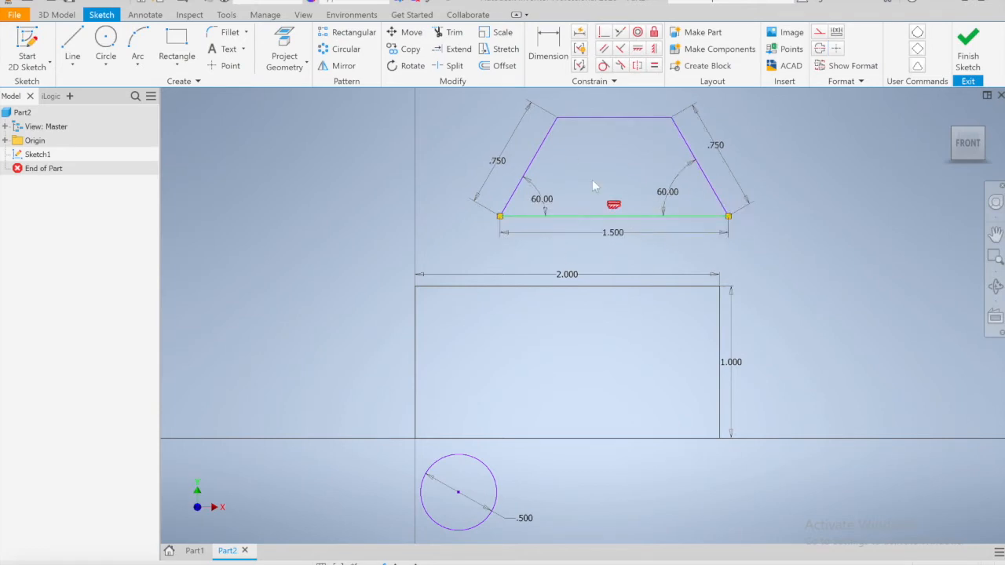
pyautogui.click(819, 261)
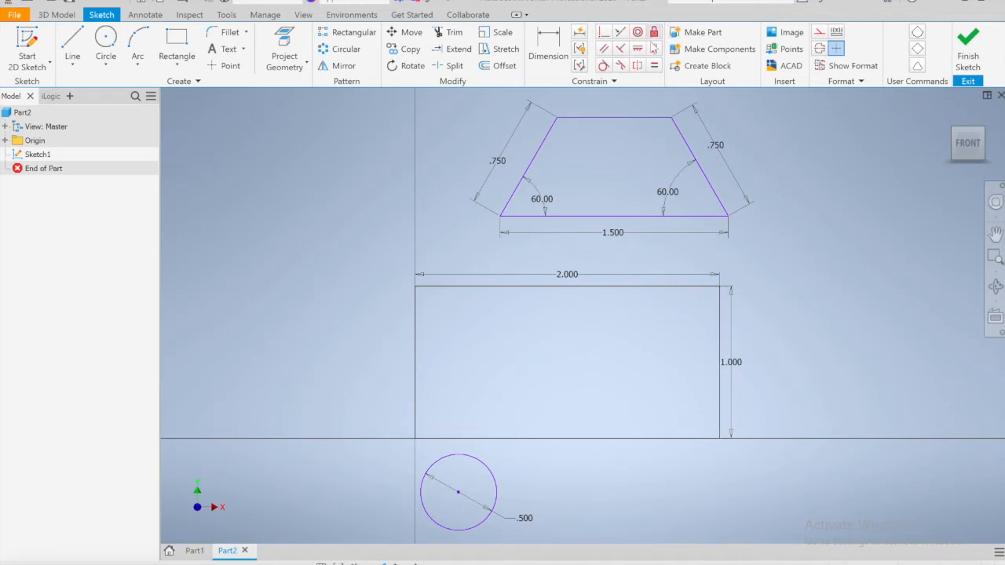
pyautogui.click(620, 33)
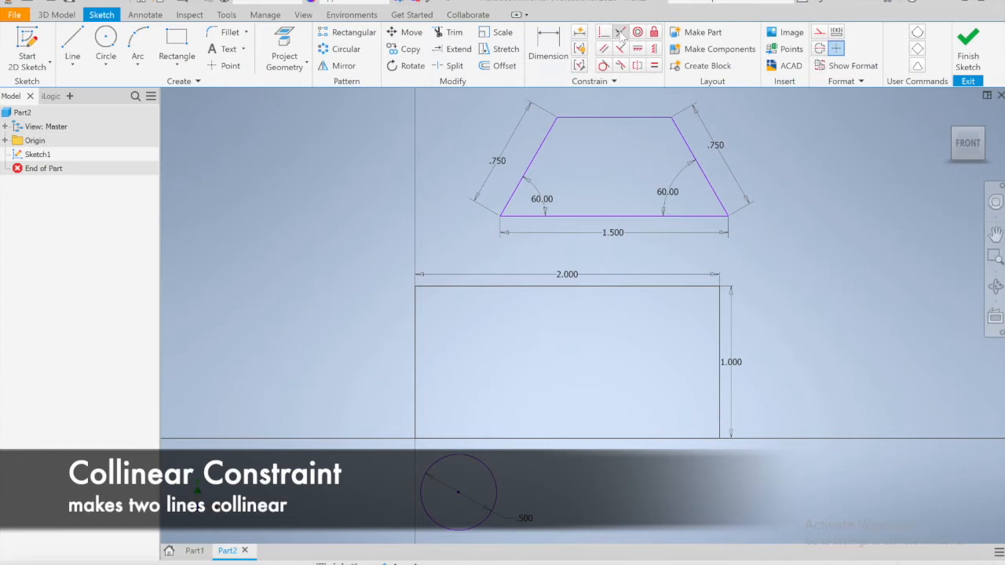
pyautogui.click(624, 216)
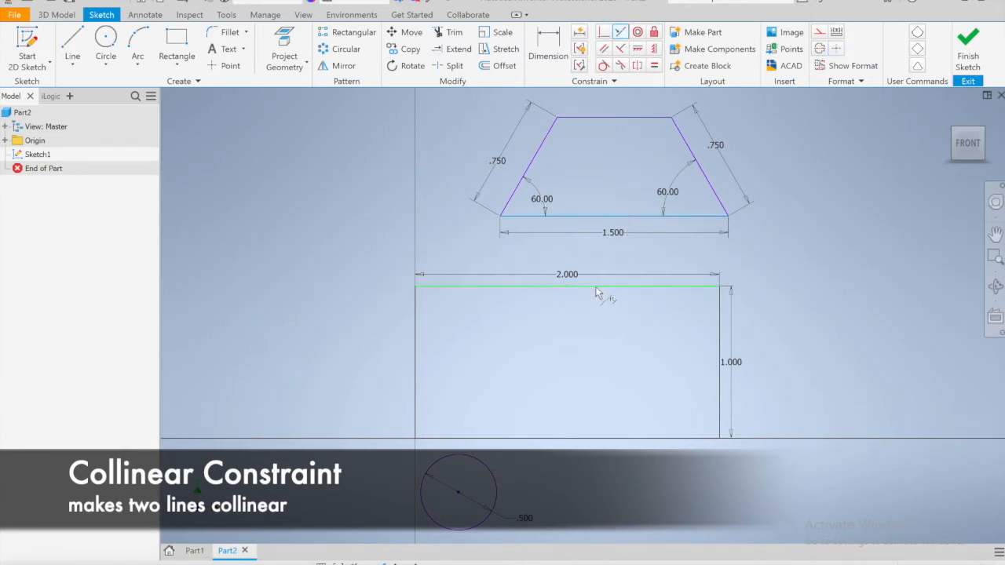
pyautogui.click(596, 288)
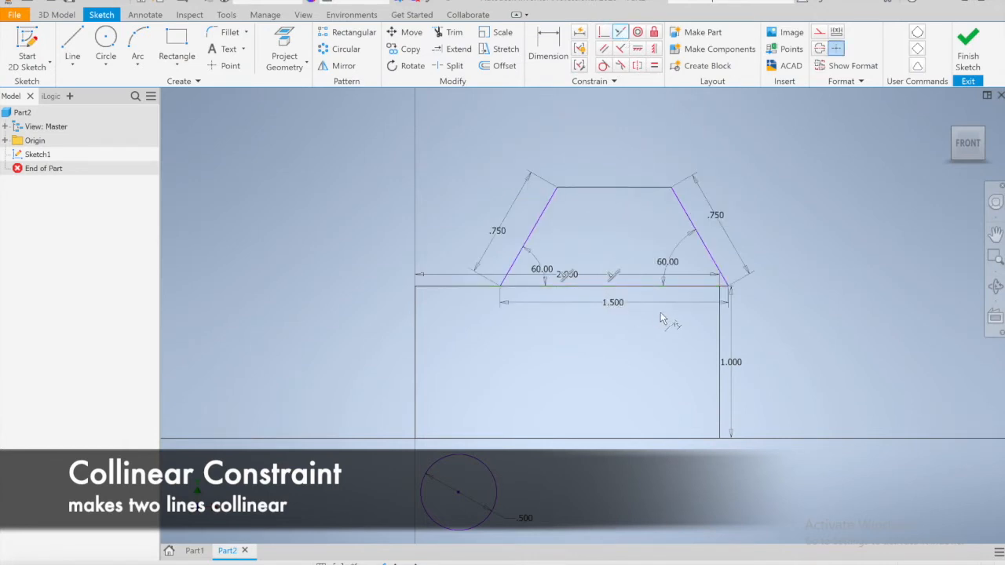
pyautogui.press('Escape')
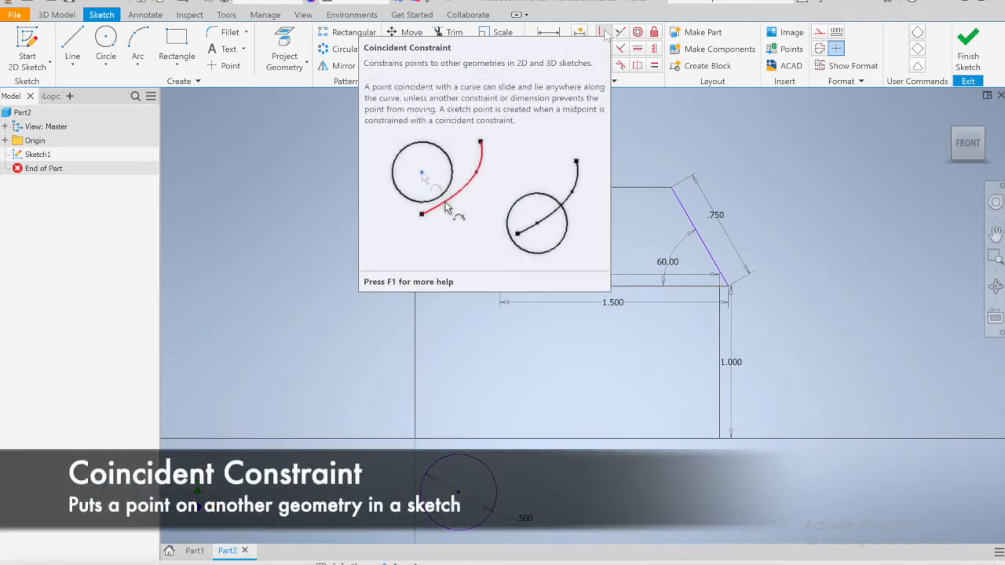
pyautogui.click(605, 33)
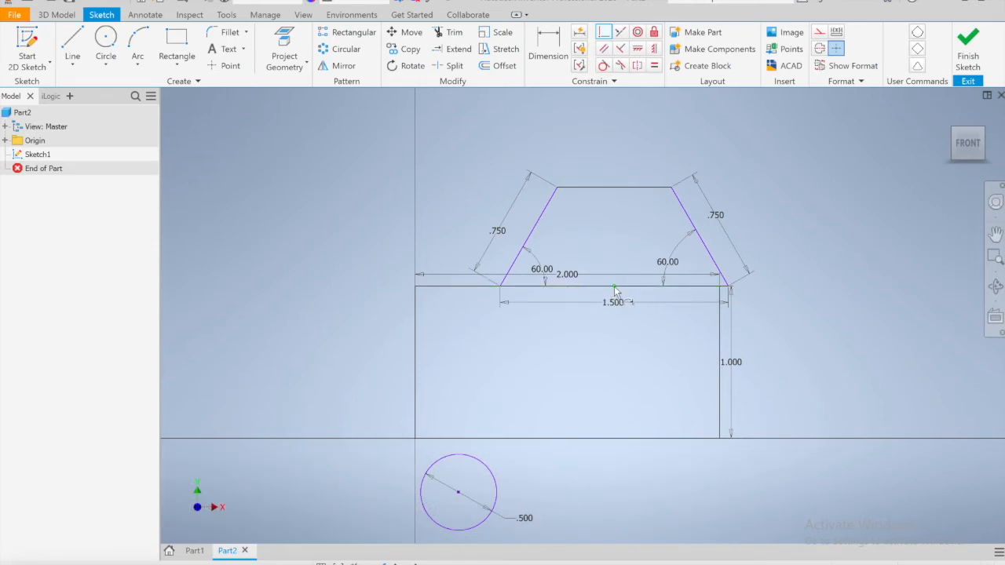
pyautogui.click(568, 285)
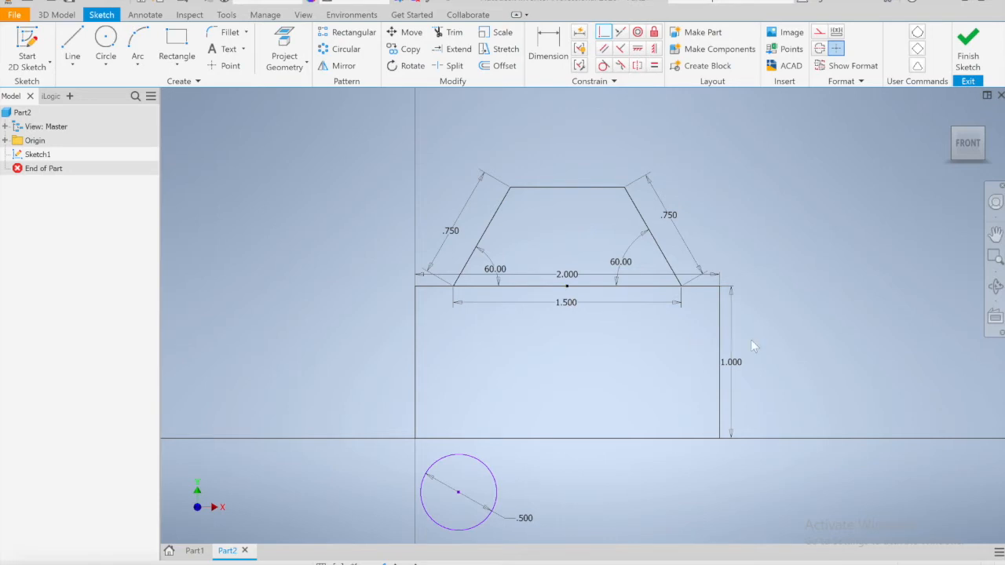
# Step: Place the center of the circle below the rectangle on the rectangle's bottom edge with a Coincident constraint
pyautogui.moveTo(583, 386); pyautogui.dragTo(583, 349, button='middle')
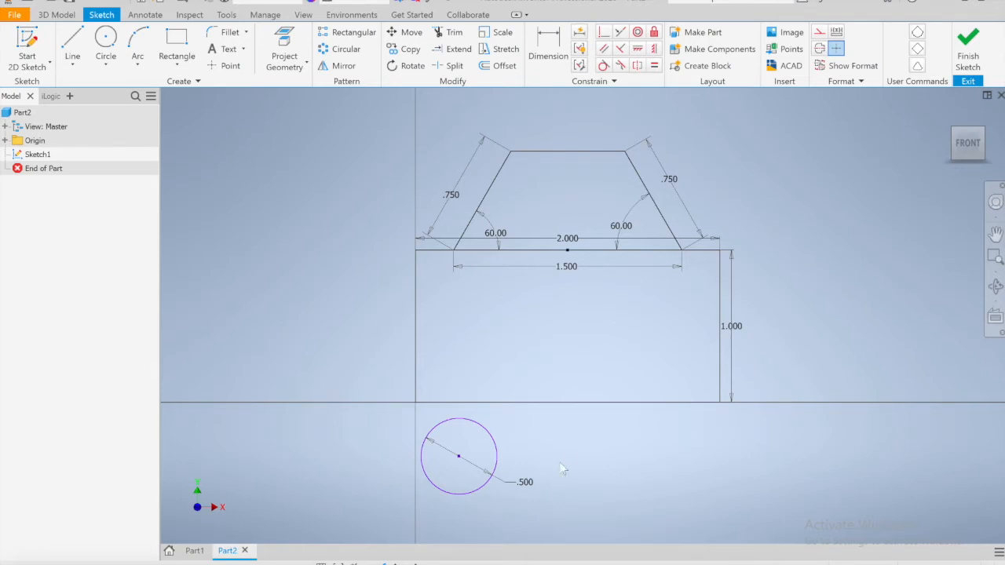
pyautogui.moveTo(460, 457); pyautogui.dragTo(440, 455)
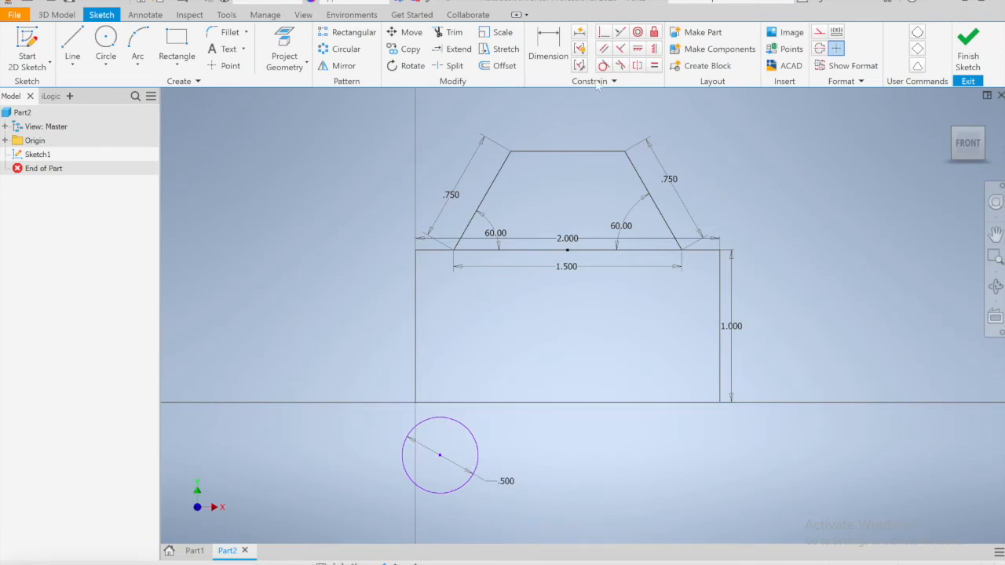
pyautogui.click(603, 31)
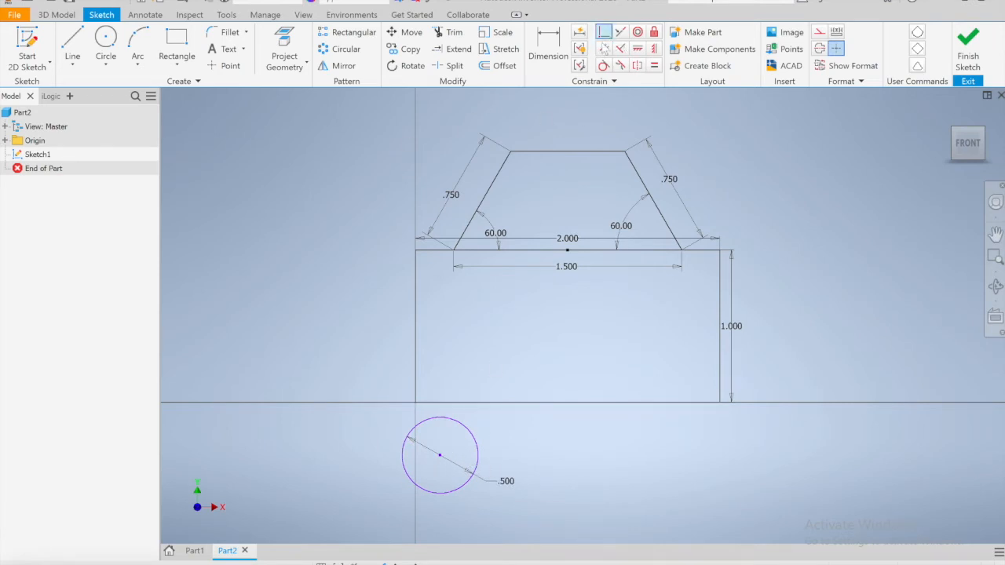
pyautogui.click(439, 457)
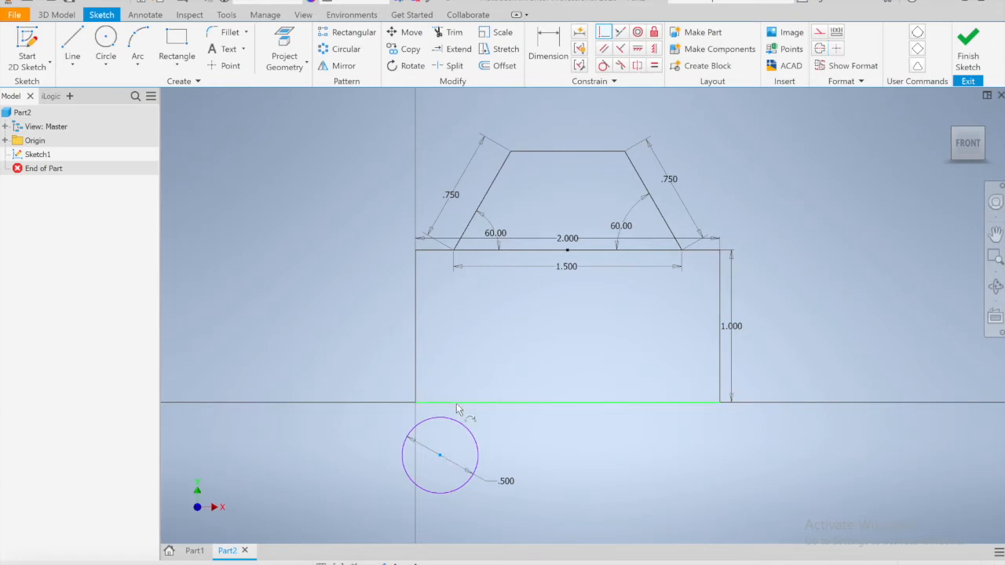
pyautogui.click(457, 404)
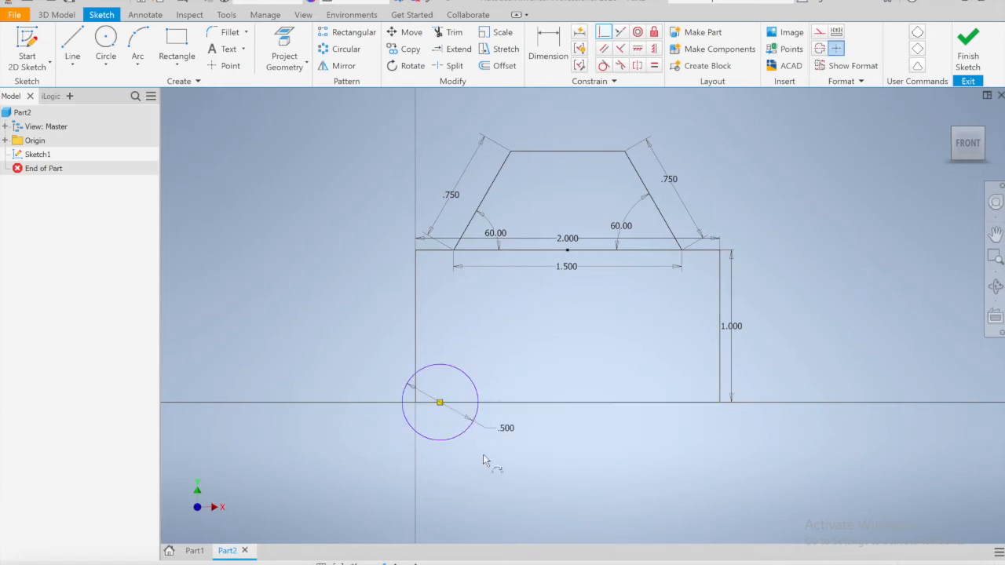
pyautogui.press('Escape')
# Step: Dimension the circle's center 1 in from the rectangle's left edge
pyautogui.press('d')
pyautogui.click(440, 403)
pyautogui.click(416, 366)
pyautogui.click(440, 336)
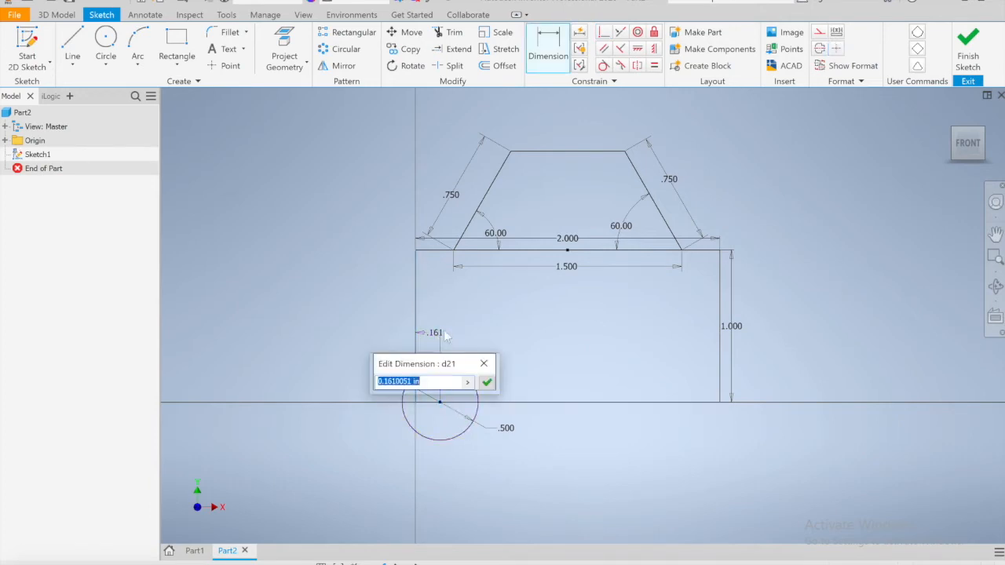
pyautogui.write('1')
pyautogui.press('Return')
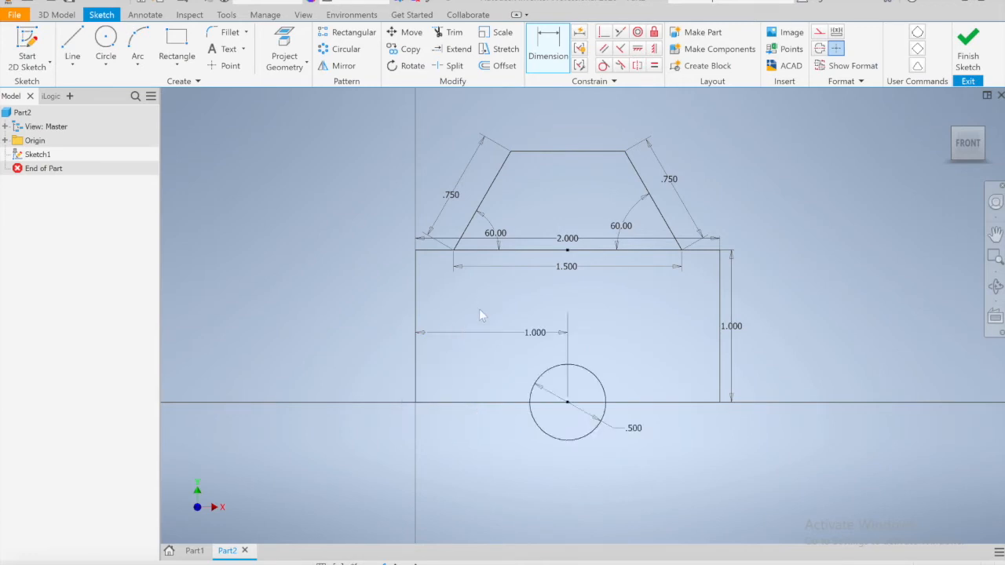
# Step: Set the distance from the rectangle's left edge to the circle's center to .5 in
pyautogui.click(491, 335)
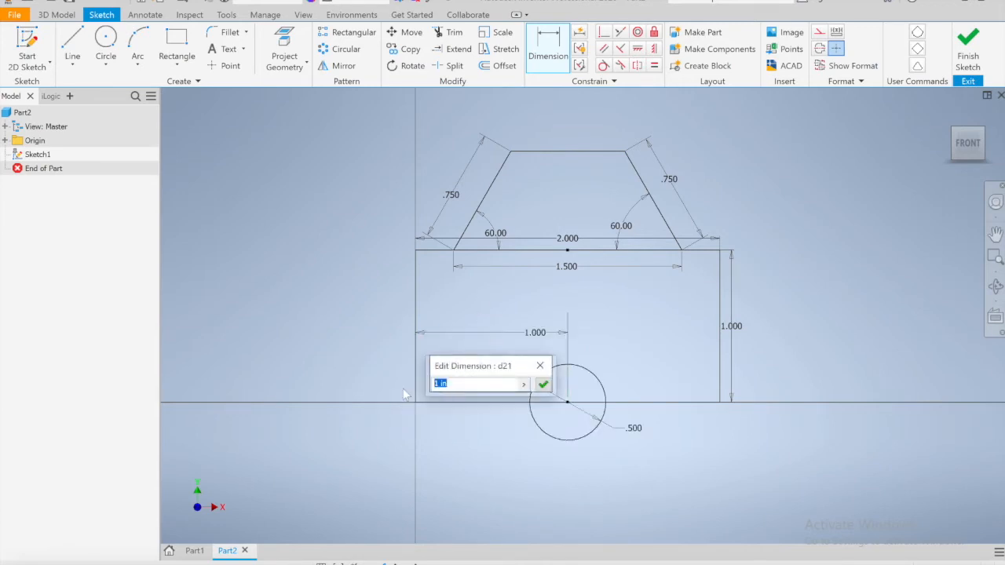
pyautogui.write('.5')
pyautogui.press('Return')
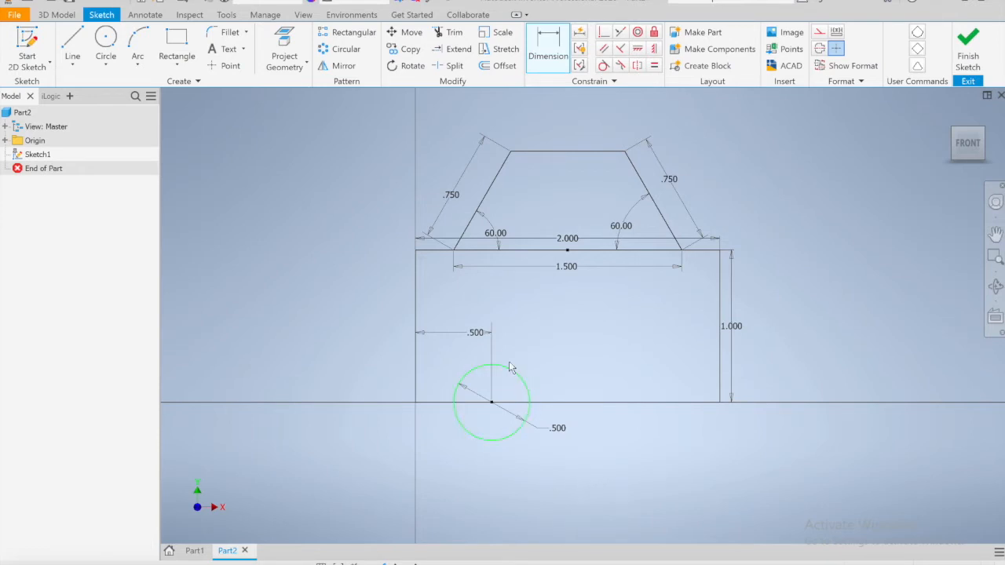
# Step: Set the distance from the rectangle's left edge to the circle's center to .25 in
pyautogui.click(476, 333)
pyautogui.click(419, 378)
pyautogui.press('Return')
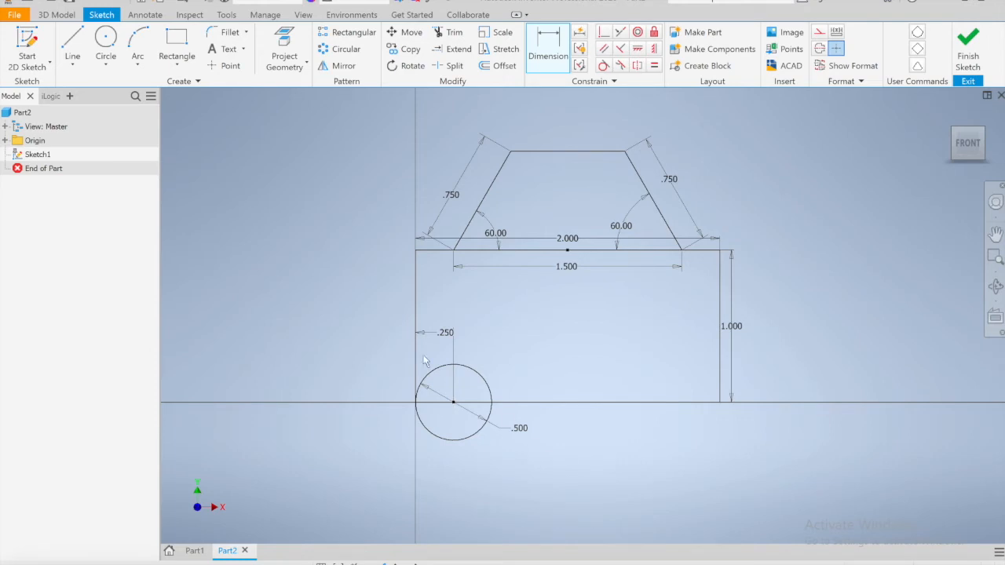
# Step: Draw a circle with a .75 in diameter in the empty area left of the rectangle
pyautogui.click(106, 40)
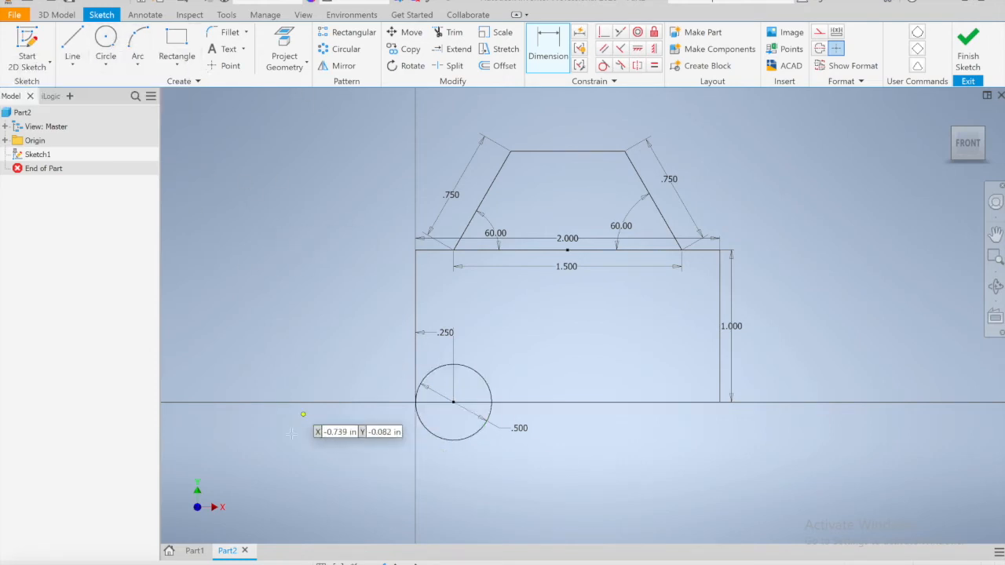
pyautogui.click(290, 436)
pyautogui.write('.')
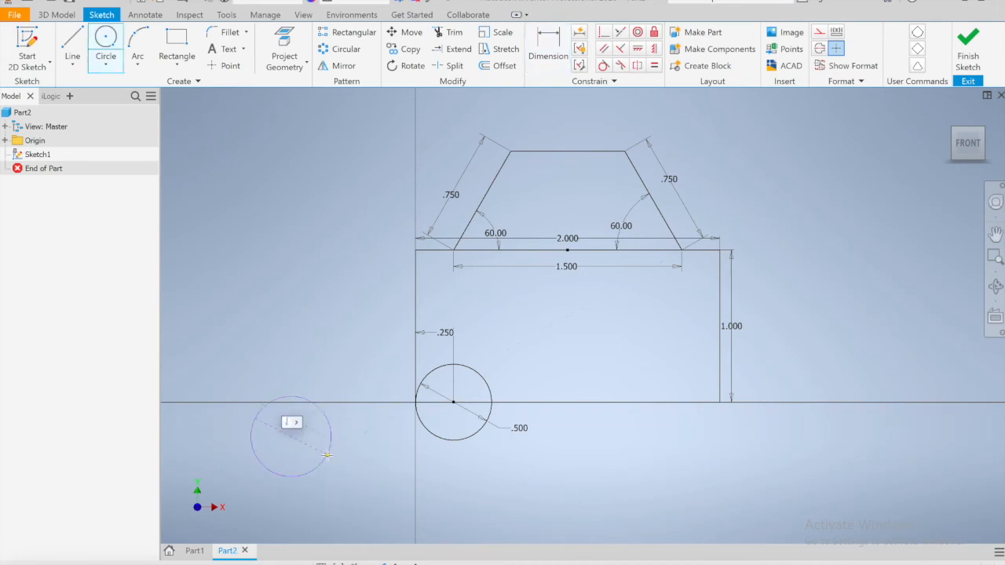
pyautogui.write('75')
pyautogui.press('Return')
pyautogui.press('Escape')
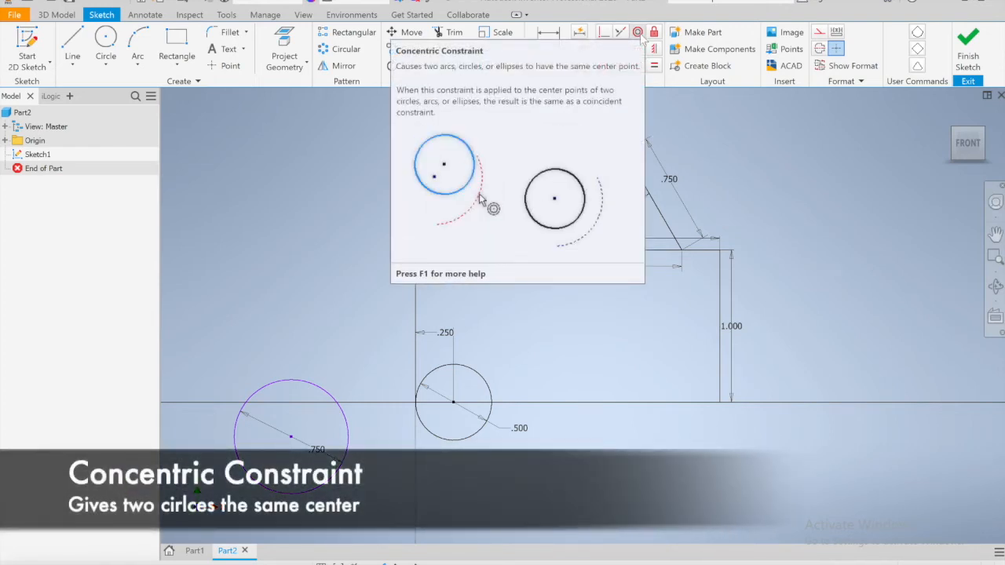
# Step: Make the .75 in circle concentric with the .5 in circle on the rectangle's bottom edge
pyautogui.click(638, 31)
pyautogui.click(336, 402)
pyautogui.click(476, 388)
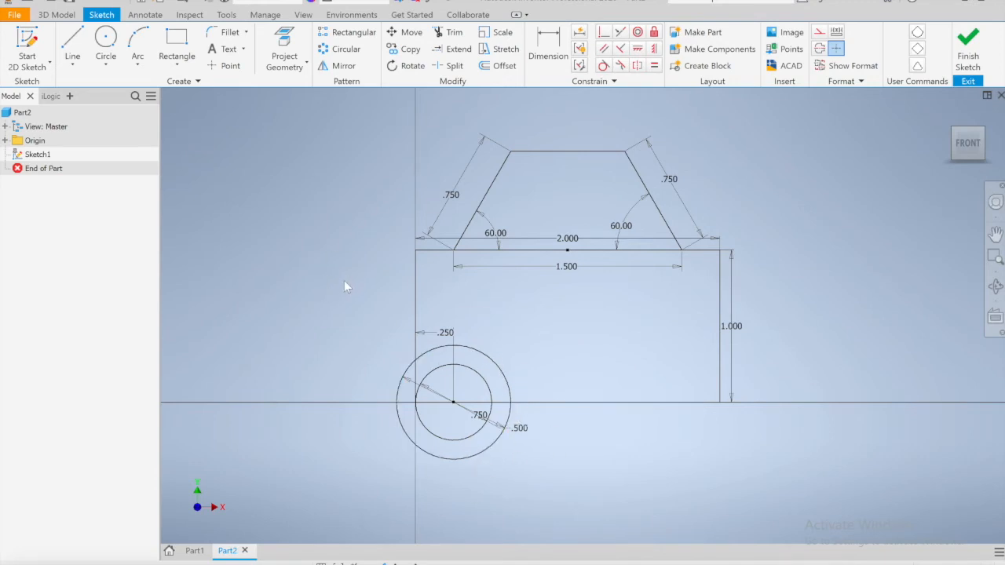
# Step: Copy both concentric circles from their shared center to a point on the bottom edge near the rectangle's right corner
pyautogui.click(413, 51)
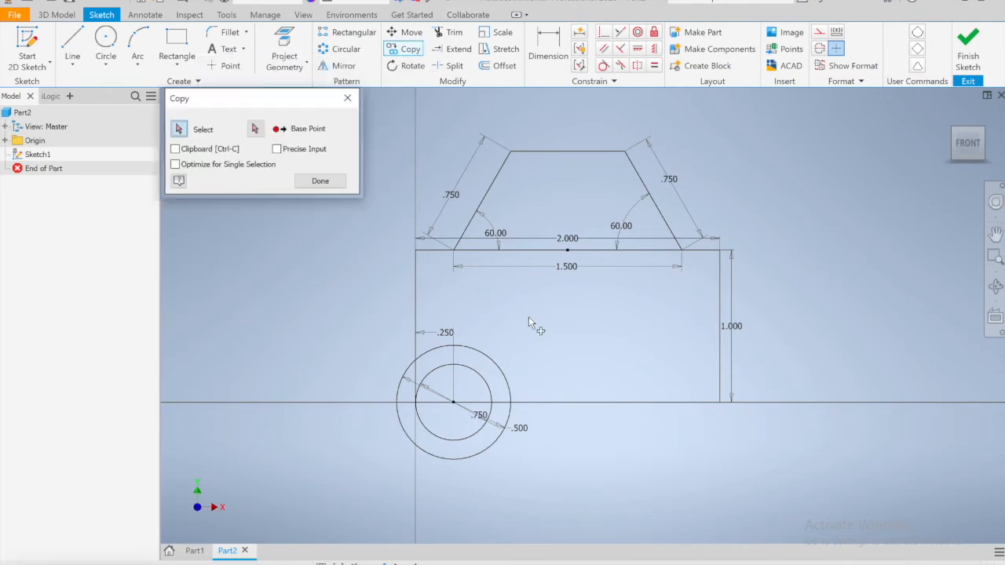
pyautogui.click(497, 368)
pyautogui.click(484, 386)
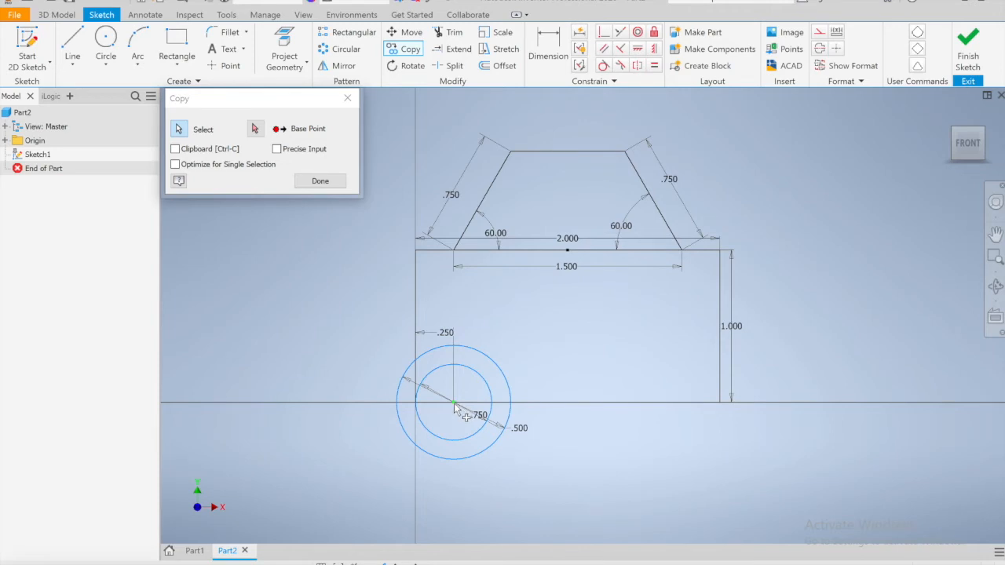
pyautogui.click(254, 129)
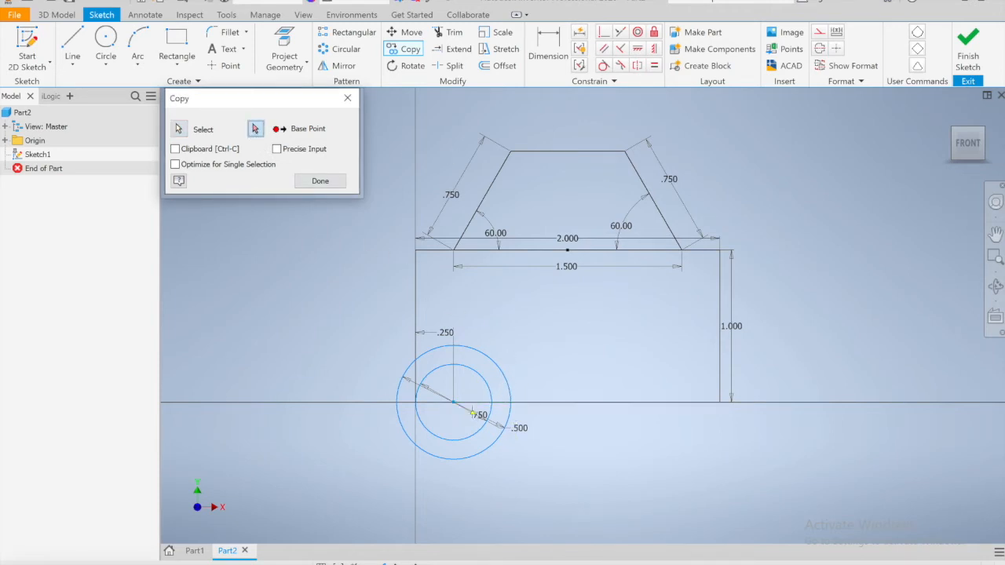
pyautogui.click(453, 402)
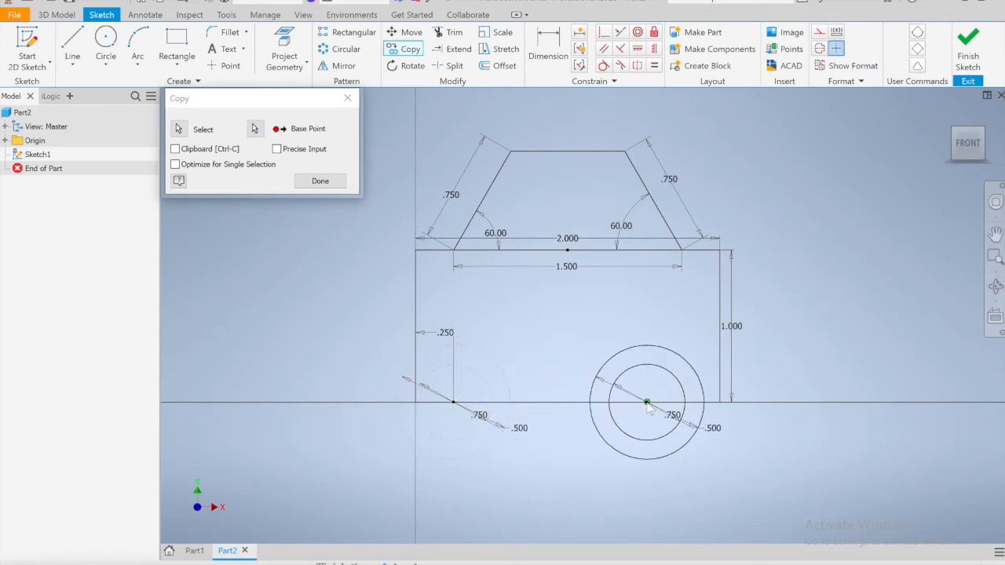
pyautogui.click(647, 402)
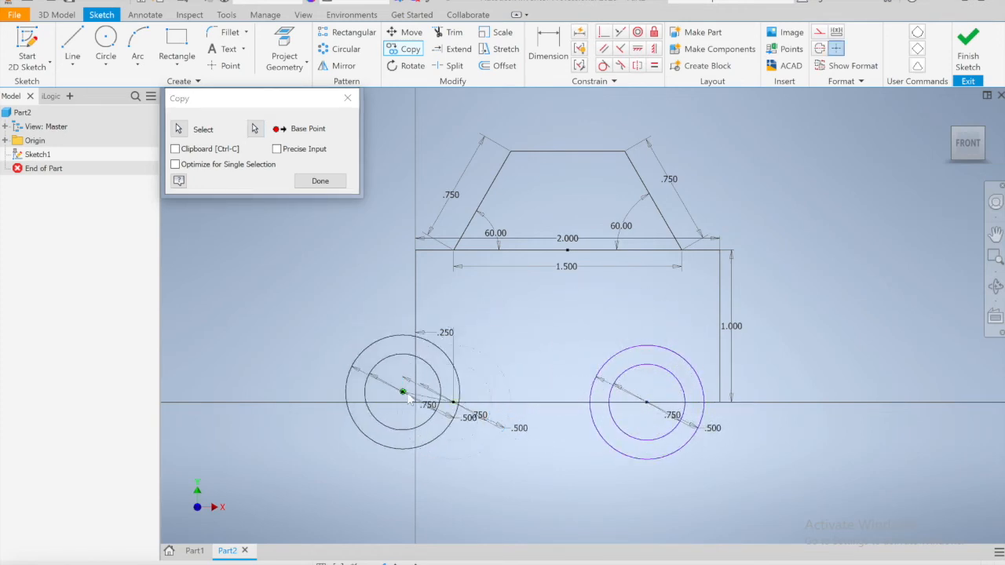
pyautogui.click(338, 183)
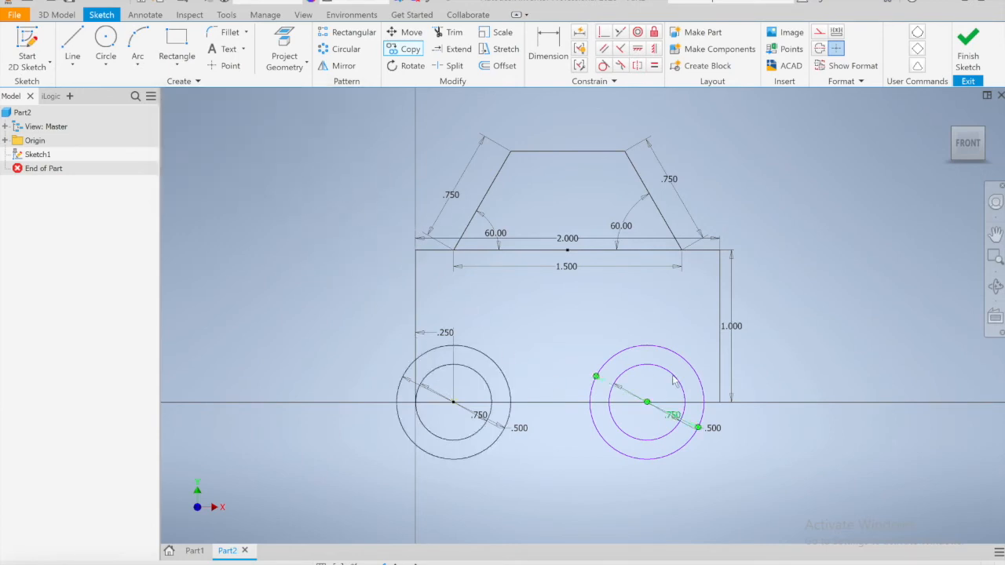
# Step: Dimension the copied circles' center .25 in from the rectangle's right edge
pyautogui.press('d')
pyautogui.click(719, 378)
pyautogui.click(731, 471)
pyautogui.write('.')
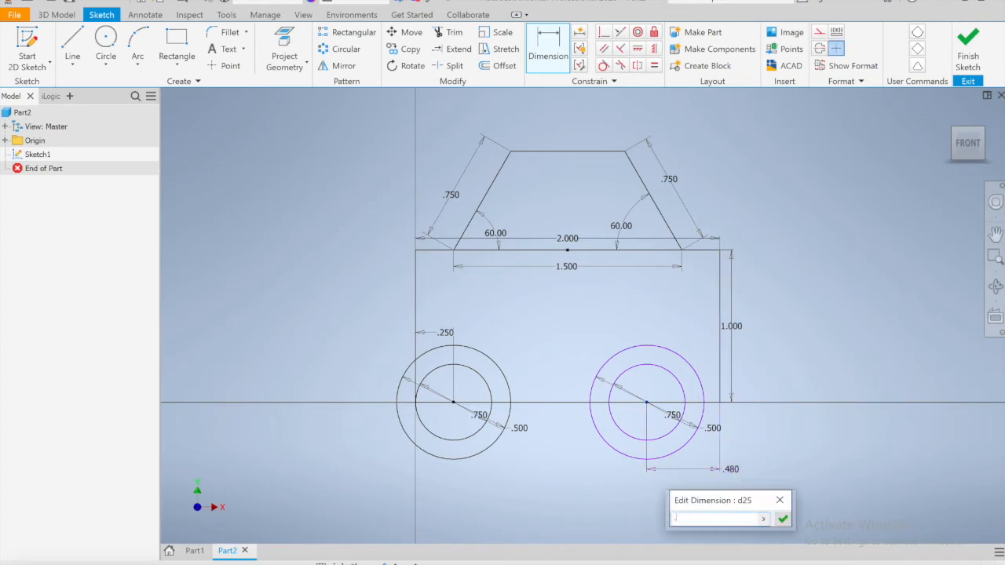
pyautogui.write('25')
pyautogui.press('Return')
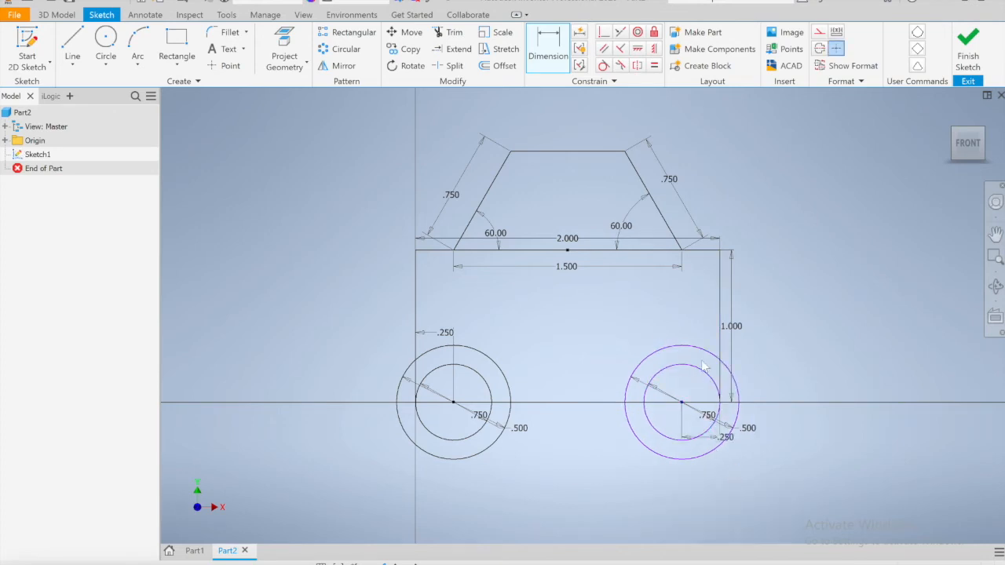
pyautogui.press('Escape')
# Step: Align the copied circles' center with the left circles' center using a Horizontal constraint
pyautogui.moveTo(682, 402); pyautogui.dragTo(681, 387)
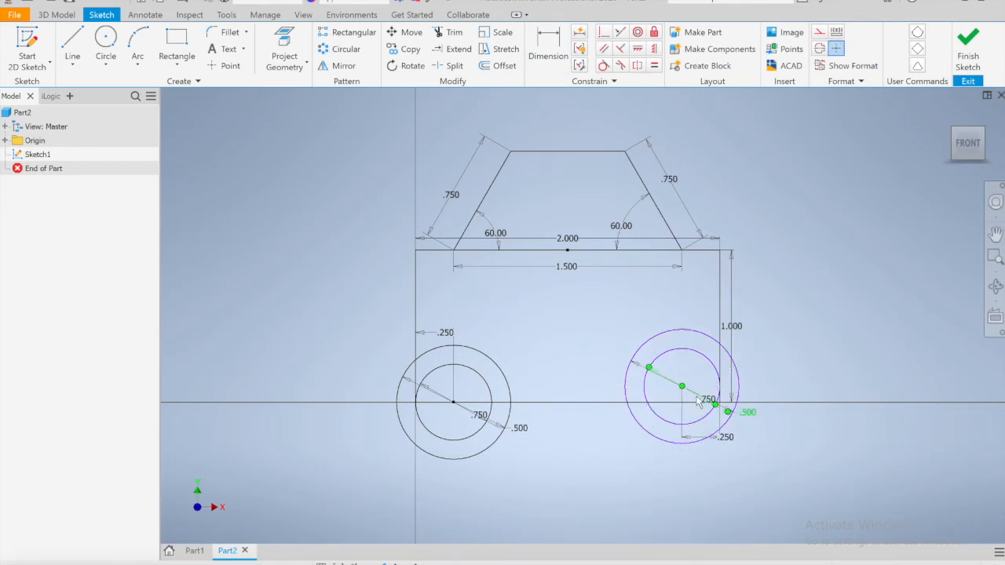
pyautogui.click(603, 31)
pyautogui.press('Escape')
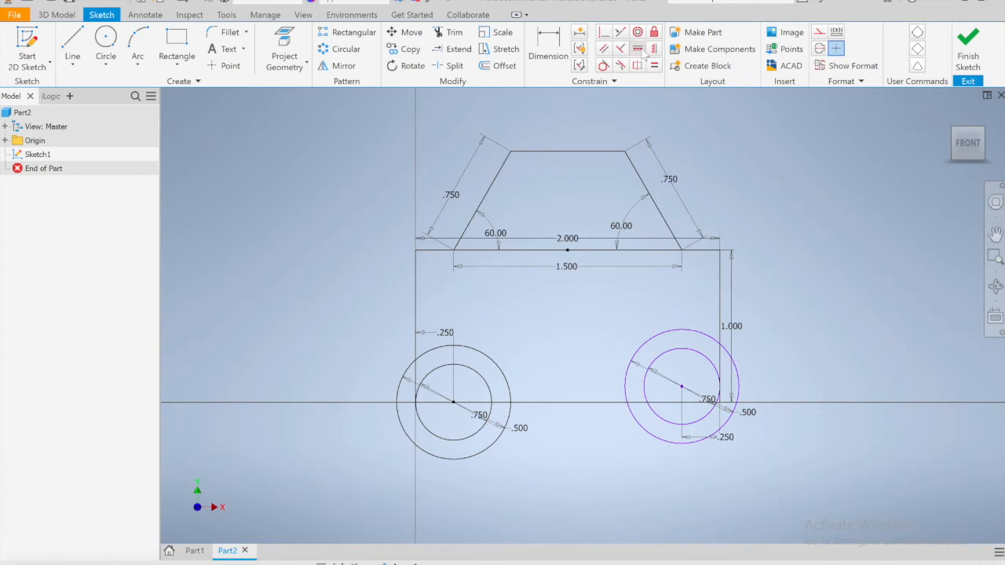
pyautogui.click(637, 49)
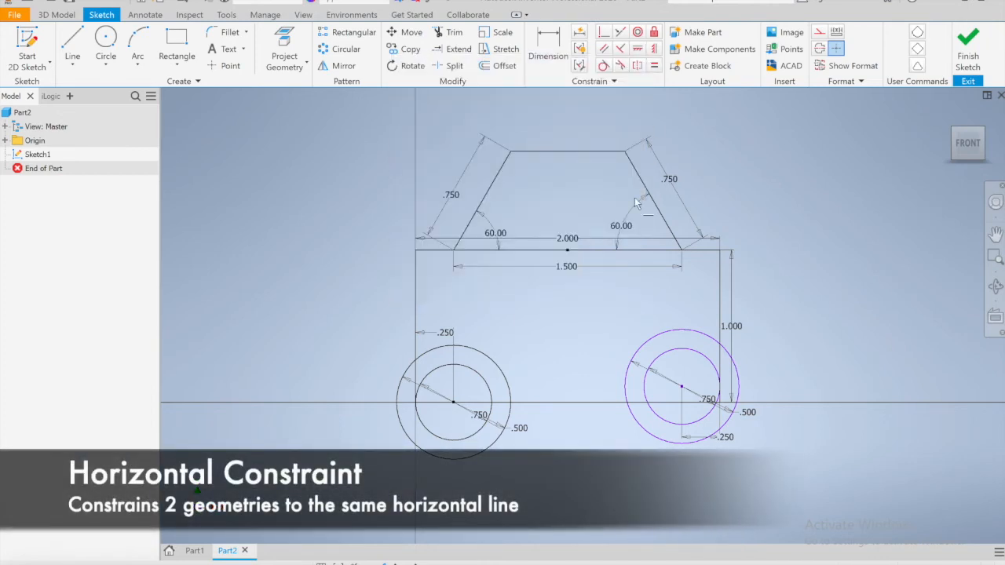
pyautogui.click(453, 402)
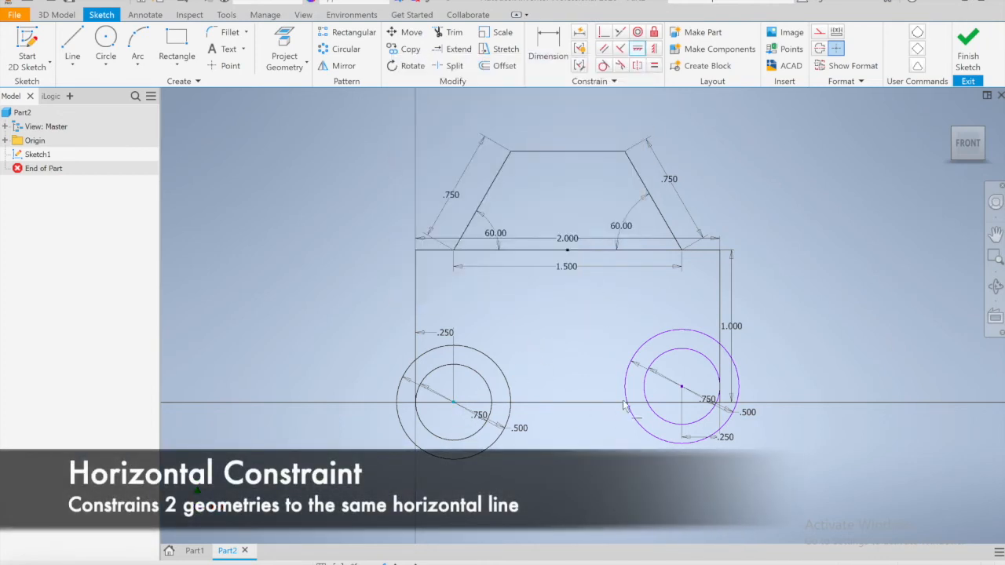
pyautogui.click(681, 388)
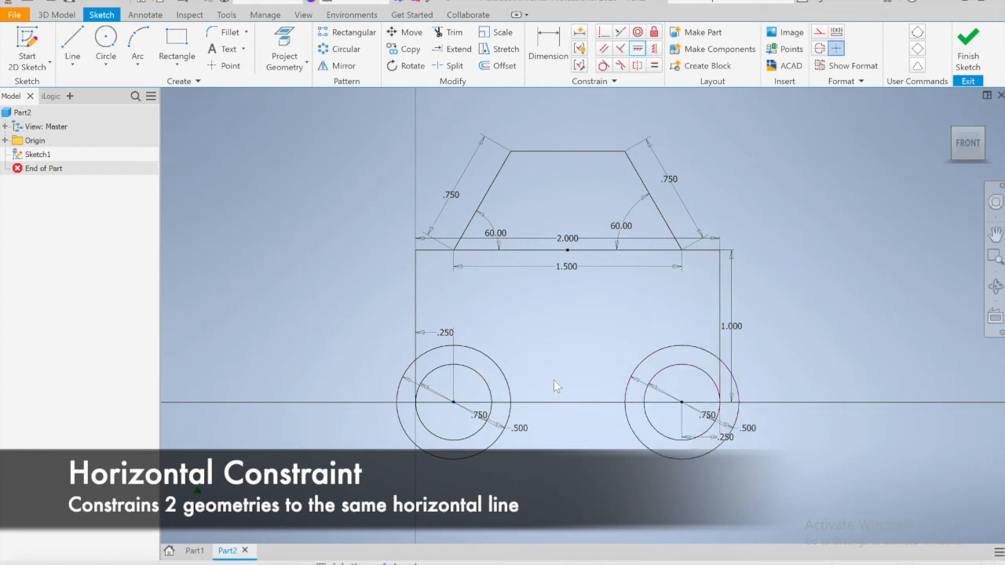
# Step: Draw a .5 in diameter circle in the empty space to the upper right of the car profile
pyautogui.press('Escape')
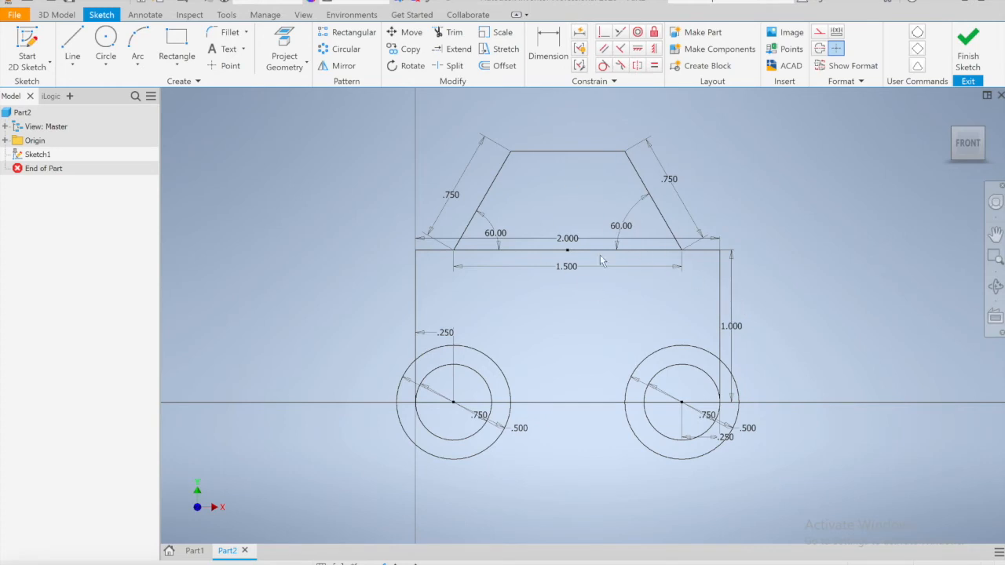
pyautogui.scroll(-3, 832, 349)
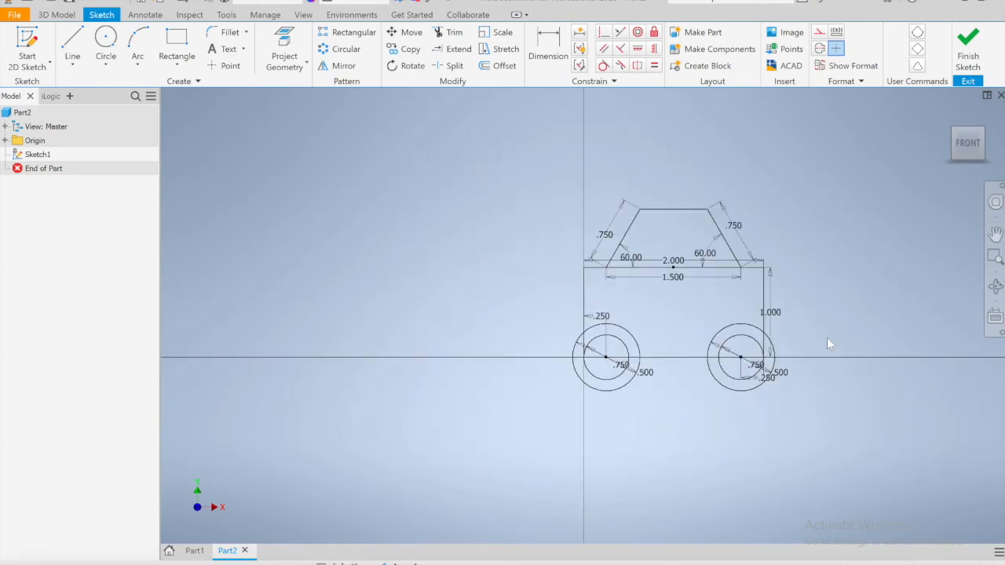
pyautogui.moveTo(836, 275)
pyautogui.mouseDown(button='middle')
pyautogui.moveTo(708, 291)
pyautogui.moveTo(689, 317)
pyautogui.mouseUp(button='middle')
pyautogui.scroll(-3, 721, 314)
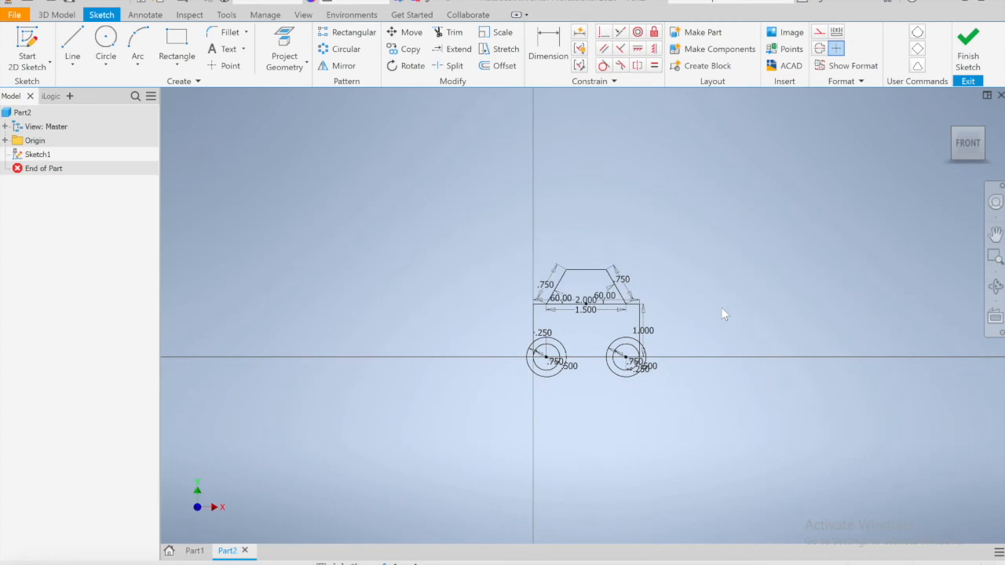
pyautogui.scroll(3, 704, 318)
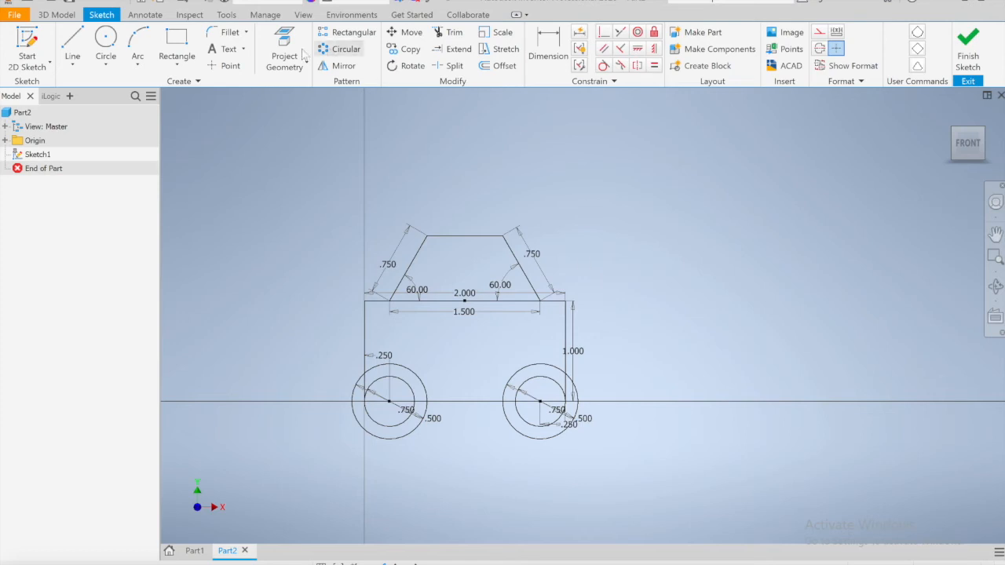
pyautogui.click(107, 39)
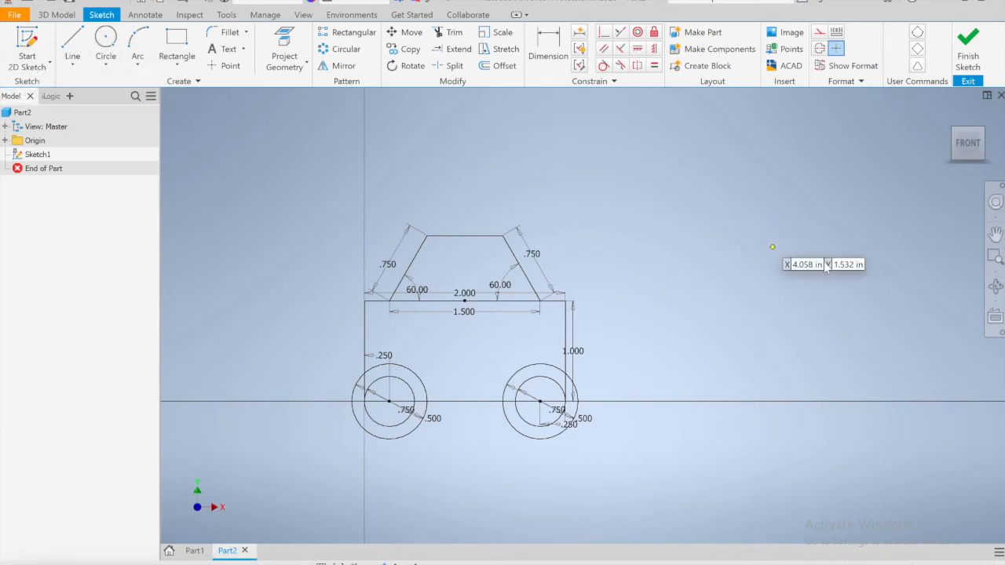
pyautogui.click(668, 259)
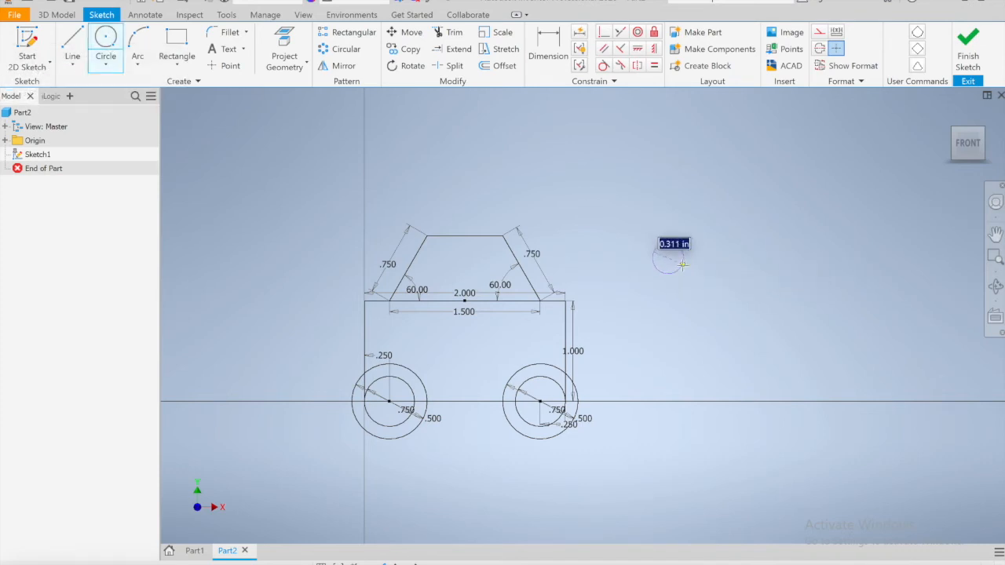
pyautogui.write('.5')
pyautogui.press('Return')
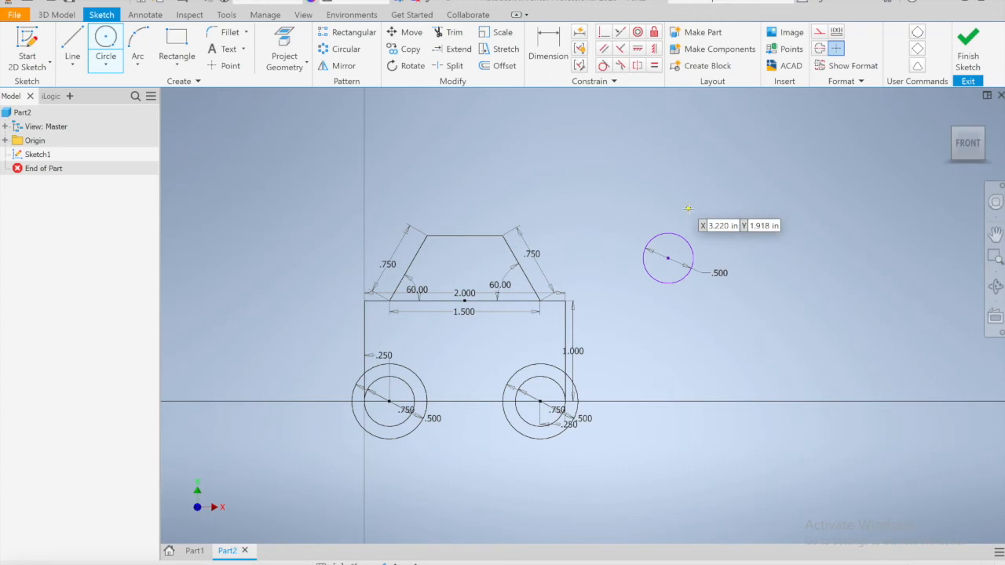
pyautogui.scroll(1, 688, 208)
pyautogui.press('Escape')
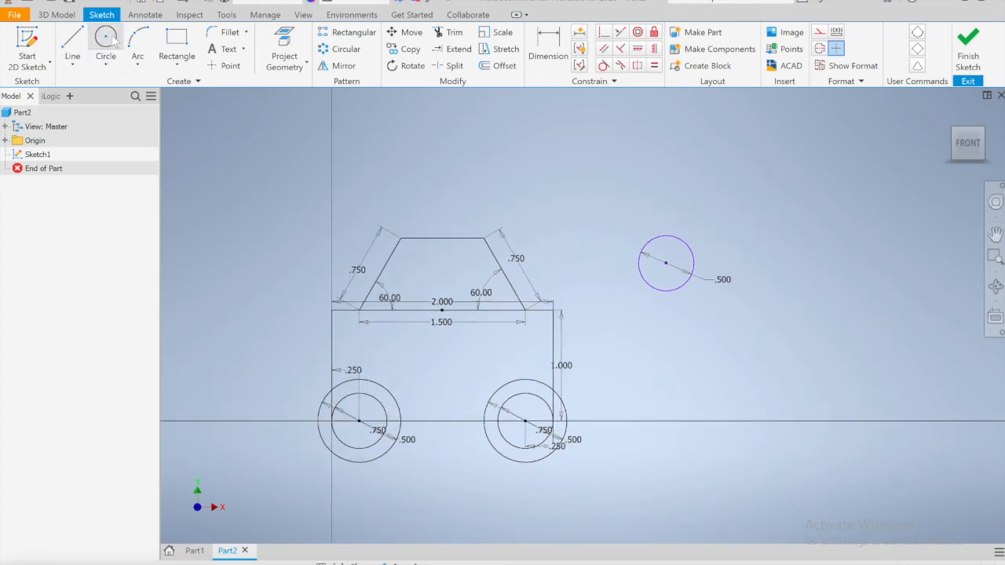
# Step: Draw two crossing lines around the new circle: a diagonal past its upper-left side and a nearly vertical one past its right side
pyautogui.click(72, 43)
pyautogui.click(613, 255)
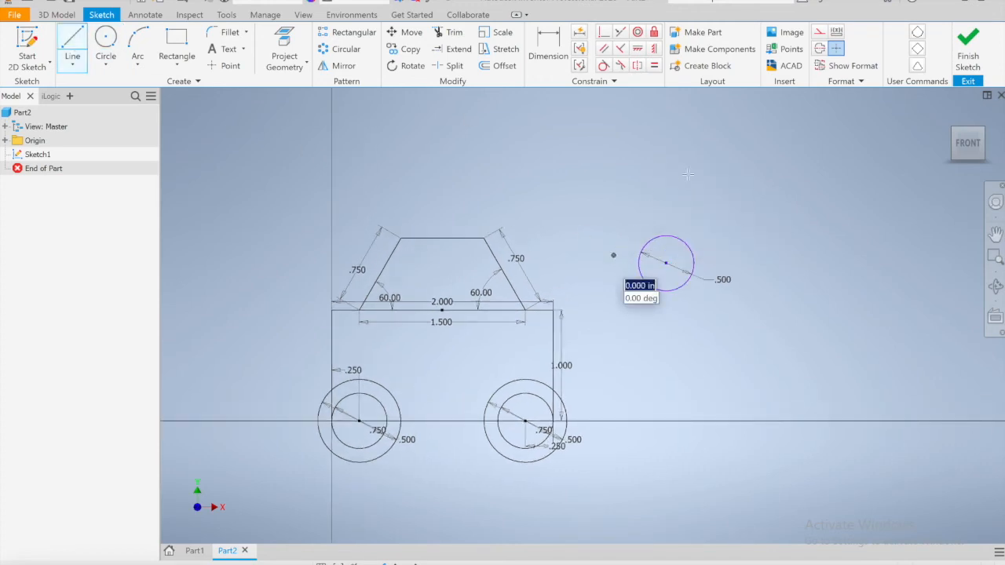
pyautogui.click(720, 168)
pyautogui.press('Escape')
pyautogui.click(73, 43)
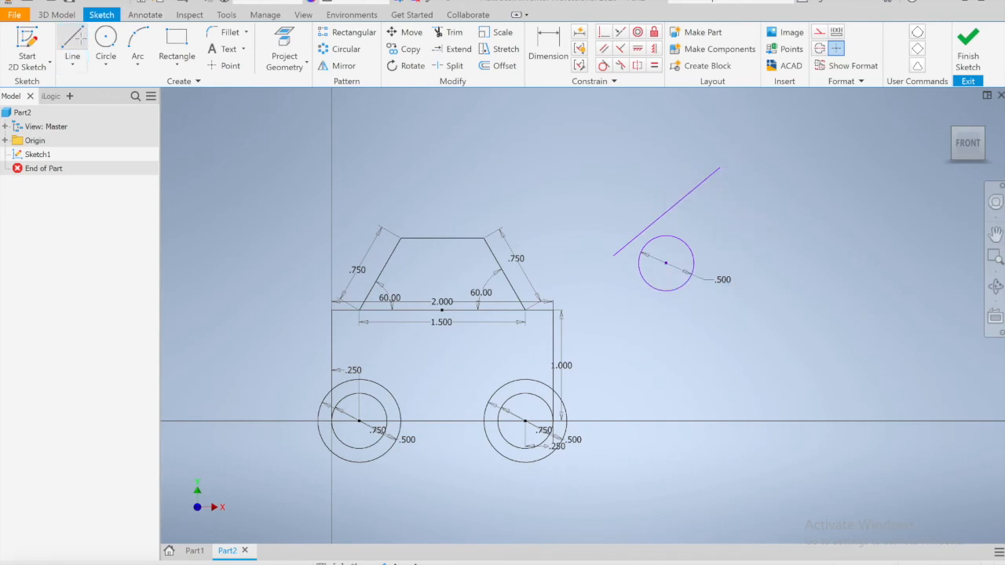
pyautogui.click(708, 289)
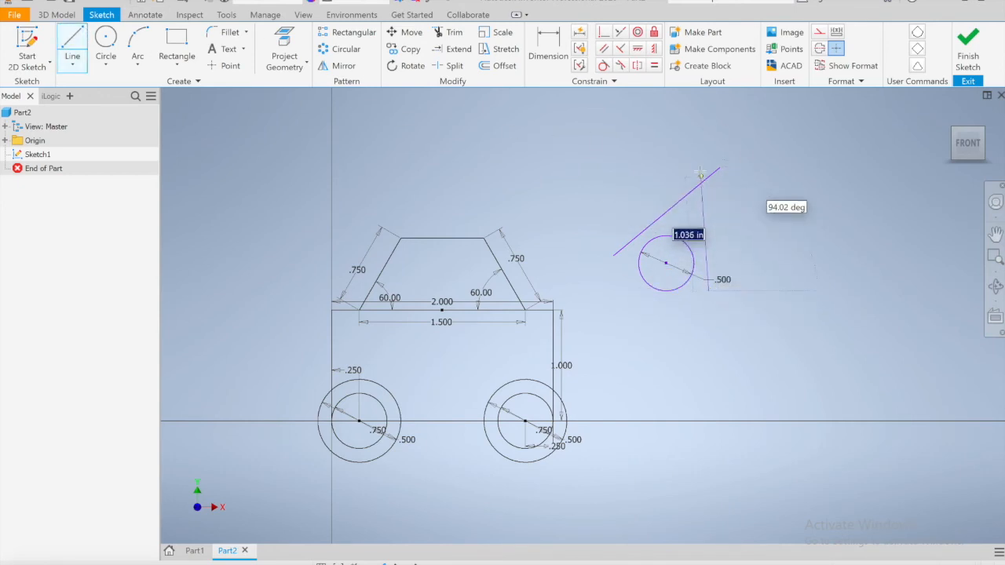
pyautogui.click(699, 161)
pyautogui.press('Escape')
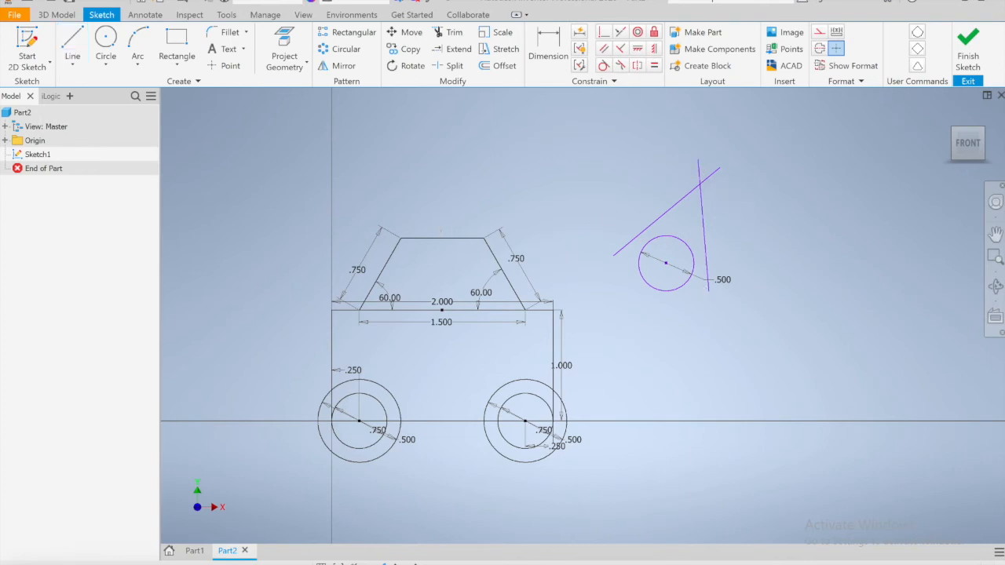
# Step: Make both crossing lines tangent to the new .5 in circle with Tangent constraints
pyautogui.click(603, 67)
pyautogui.click(650, 224)
pyautogui.click(659, 237)
pyautogui.click(706, 267)
pyautogui.click(687, 258)
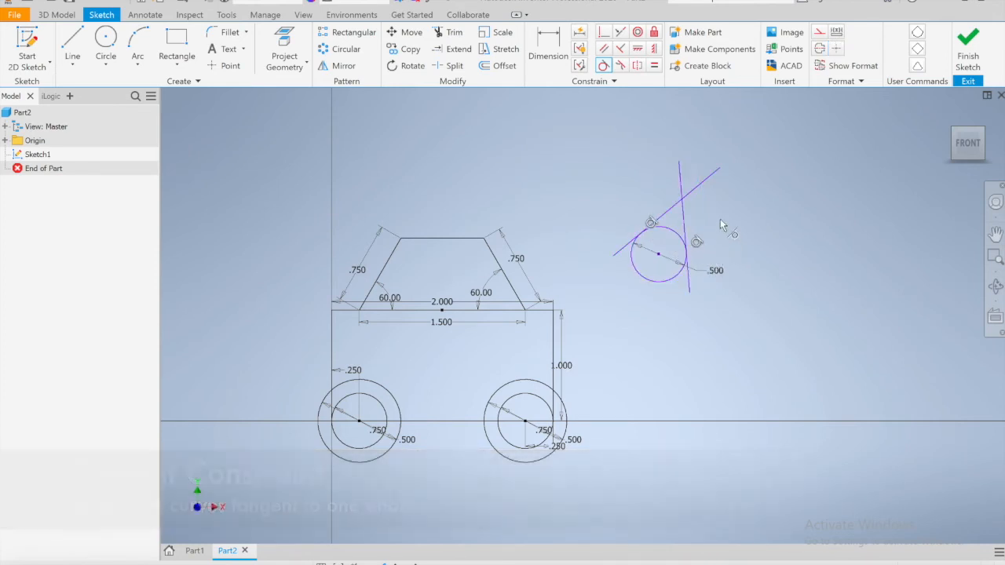
pyautogui.press('Escape')
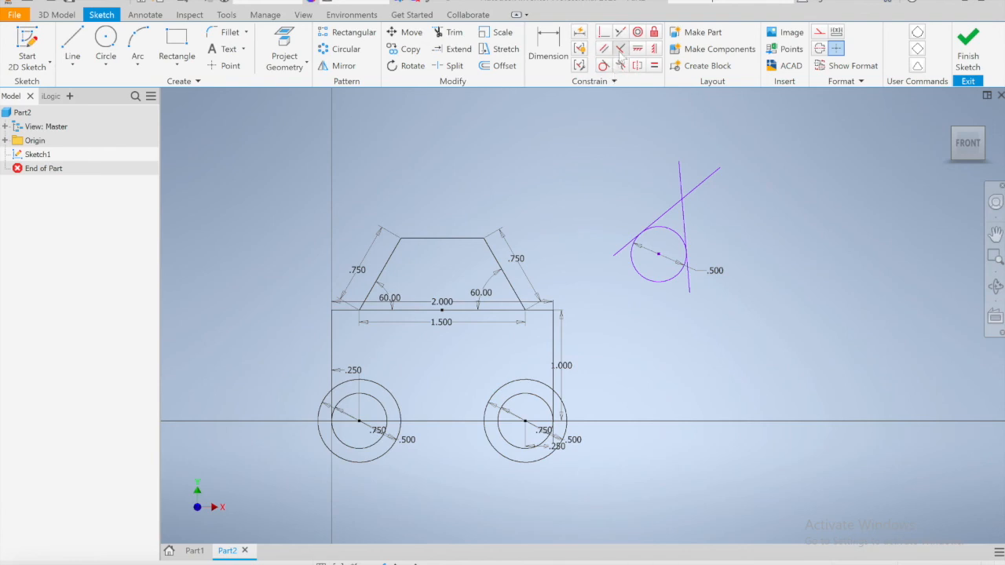
# Step: Make the two tangent lines perpendicular to each other
pyautogui.click(620, 49)
pyautogui.click(673, 208)
pyautogui.click(682, 216)
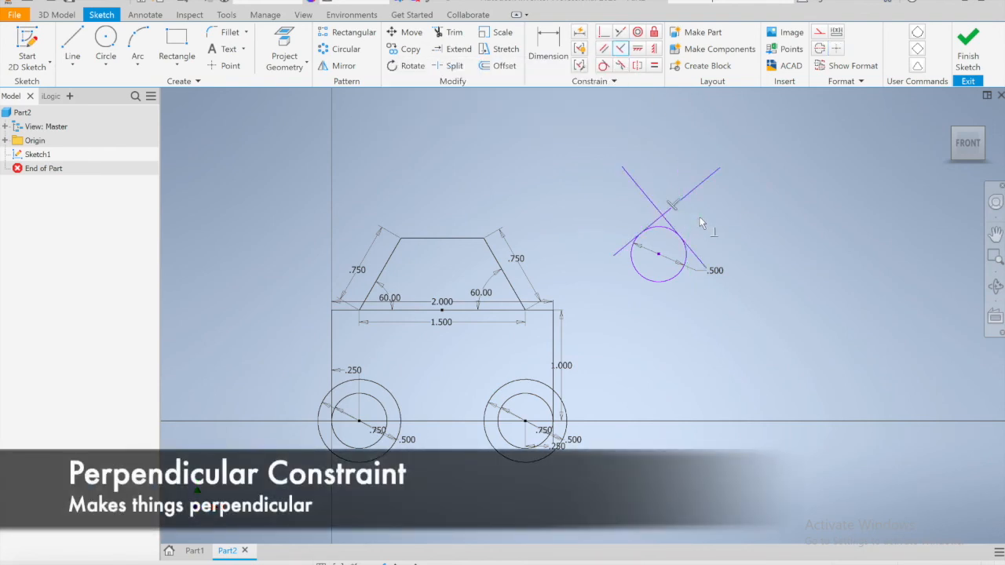
# Step: Trim the four overhanging line ends and the circle's arc between the tangent points to leave a teardrop outline
pyautogui.scroll(3, 661, 230)
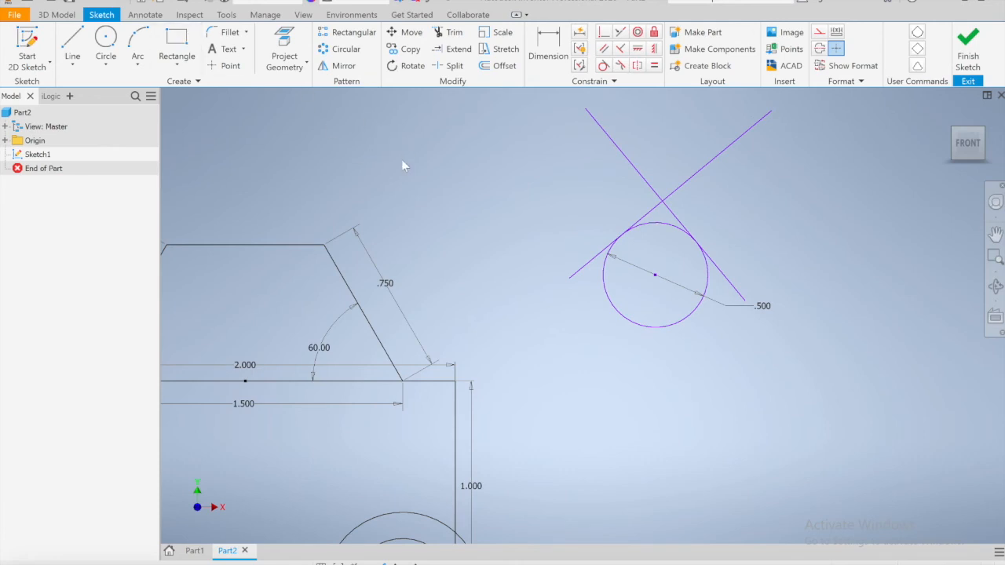
pyautogui.click(443, 34)
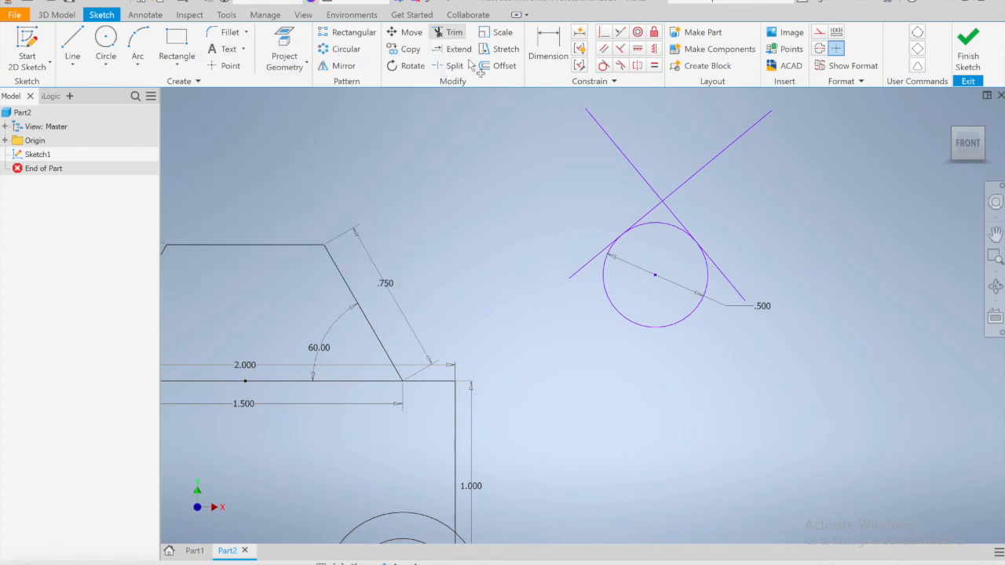
pyautogui.click(591, 265)
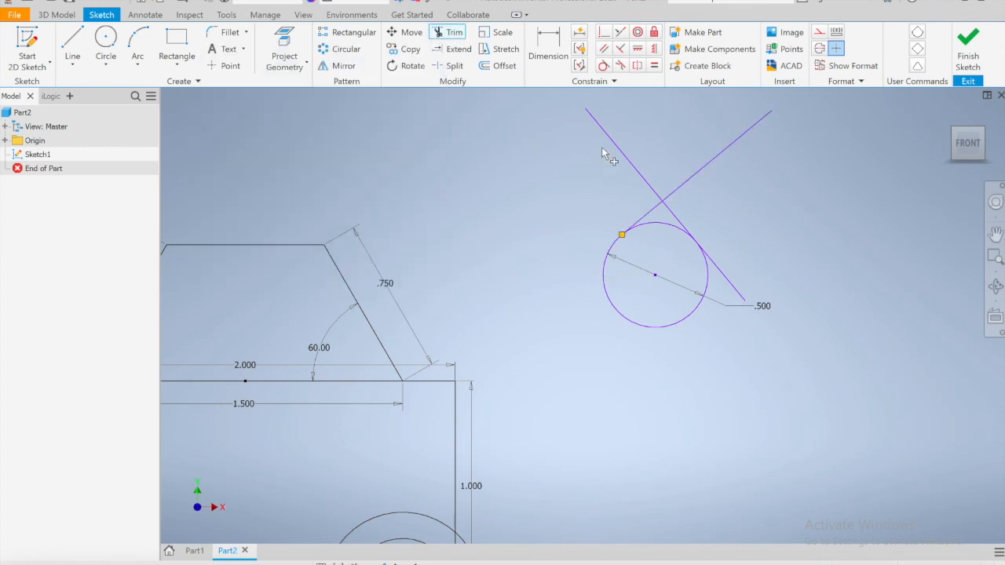
pyautogui.click(609, 143)
pyautogui.click(728, 147)
pyautogui.click(738, 295)
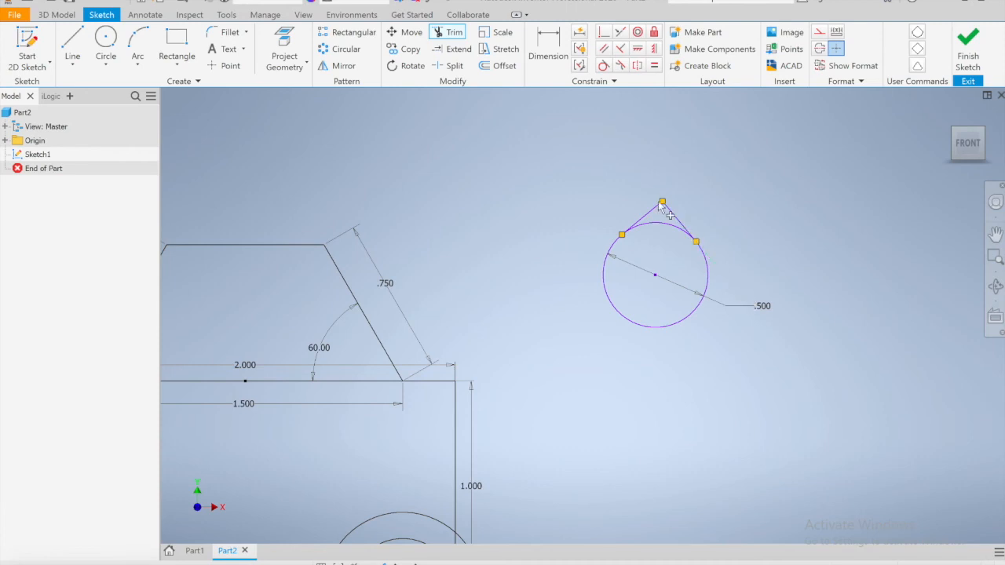
pyautogui.scroll(4, 684, 259)
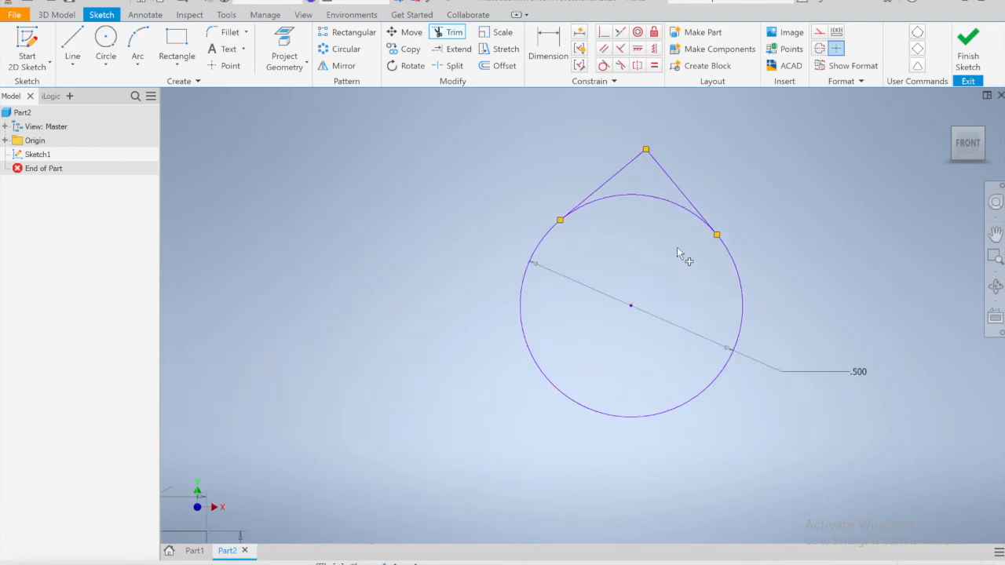
pyautogui.click(636, 198)
pyautogui.scroll(-3, 680, 365)
pyautogui.scroll(-2, 680, 366)
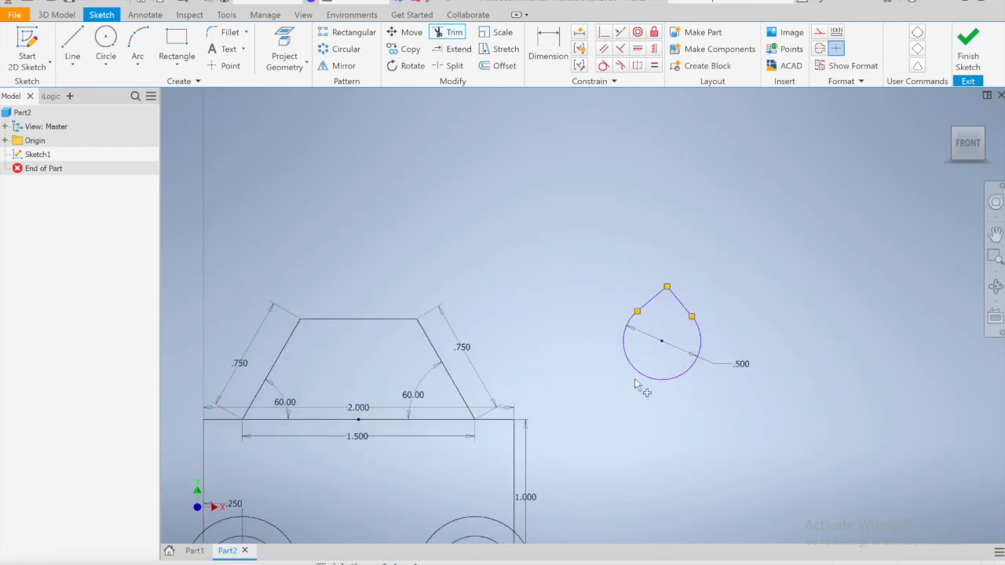
pyautogui.press('Escape')
# Step: Move the teardrop into the trapezoid and align its center with the midpoint of the rectangle's top edge using a Vertical constraint
pyautogui.middleClick(645, 417)
pyautogui.middleClick(644, 417)
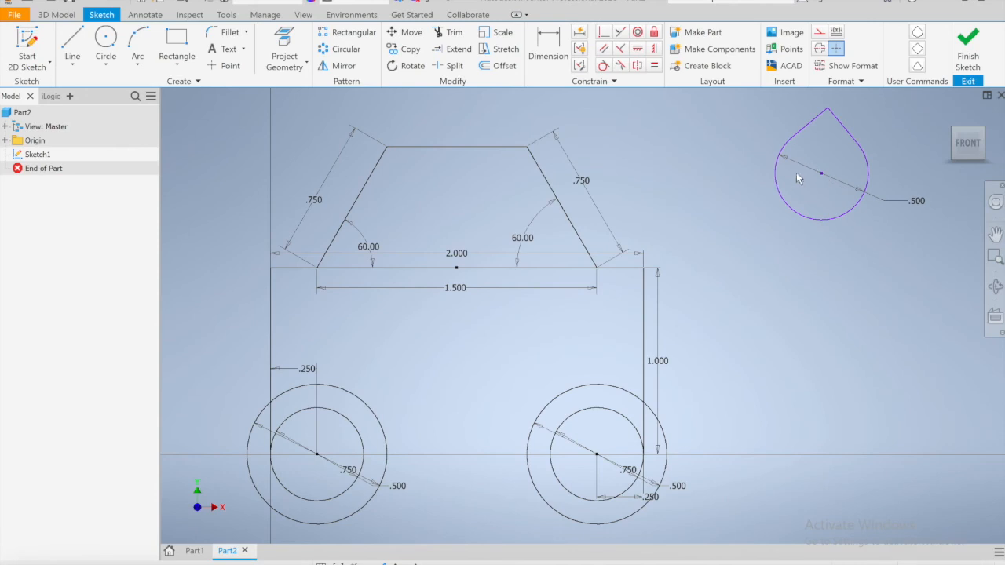
pyautogui.hotkey('ctrl', 'c')
pyautogui.hotkey('ctrl', 'v')
pyautogui.moveTo(744, 186); pyautogui.dragTo(456, 212)
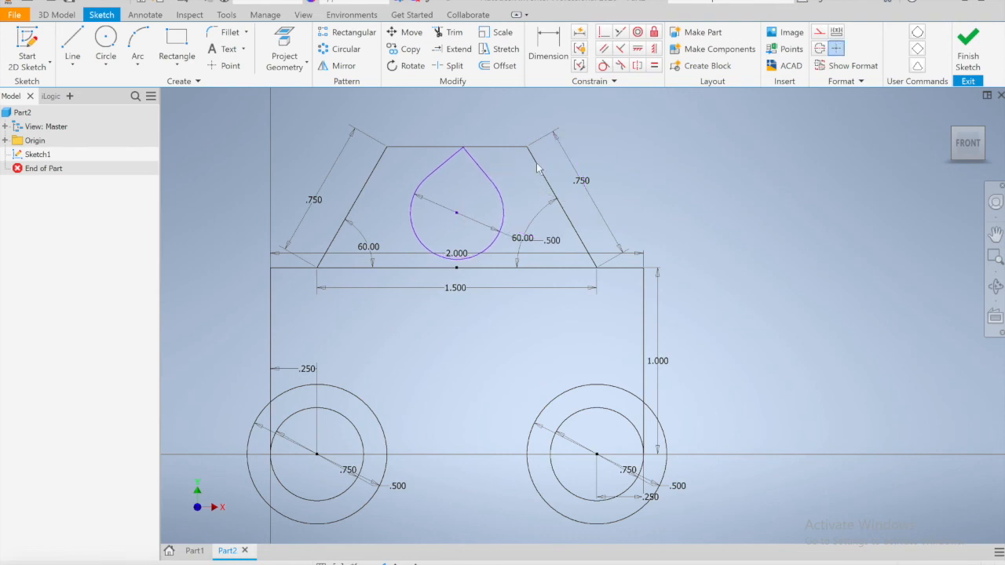
pyautogui.click(654, 49)
pyautogui.click(457, 214)
pyautogui.click(456, 267)
# Step: Rotate the teardrop about 277 degrees around its arc center so its tip points right, allowing its constraints to be removed
pyautogui.click(401, 69)
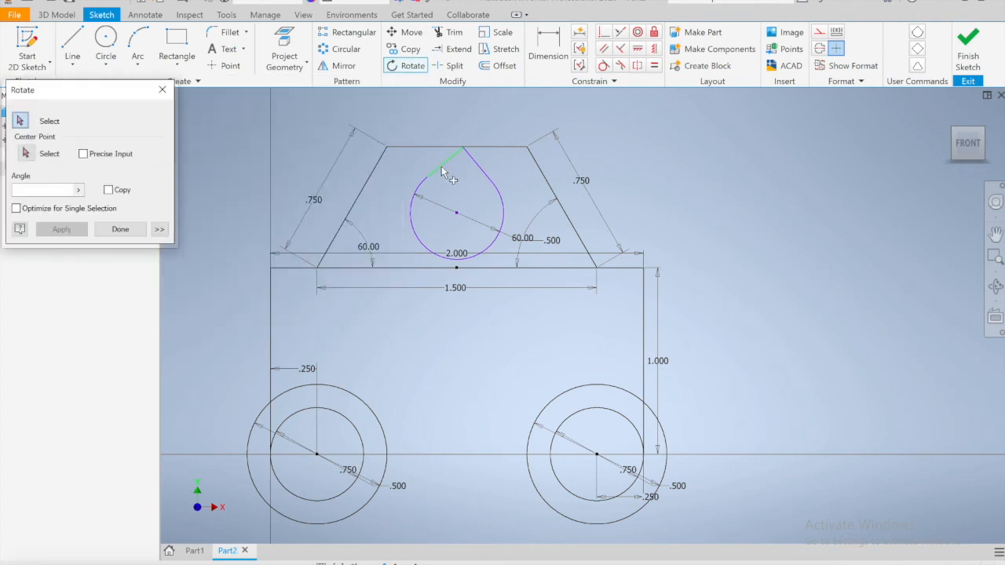
pyautogui.click(438, 165)
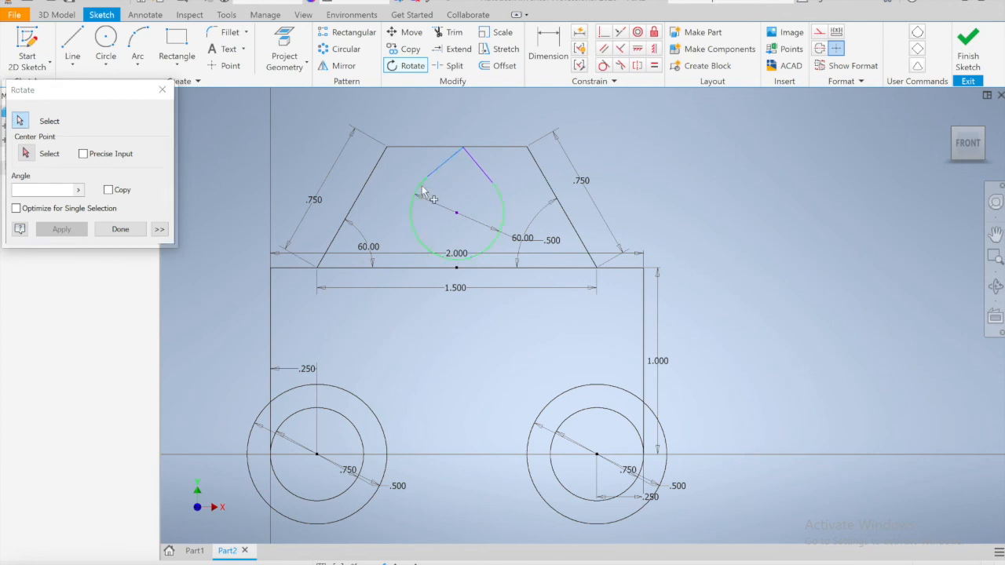
pyautogui.click(485, 175)
pyautogui.click(26, 154)
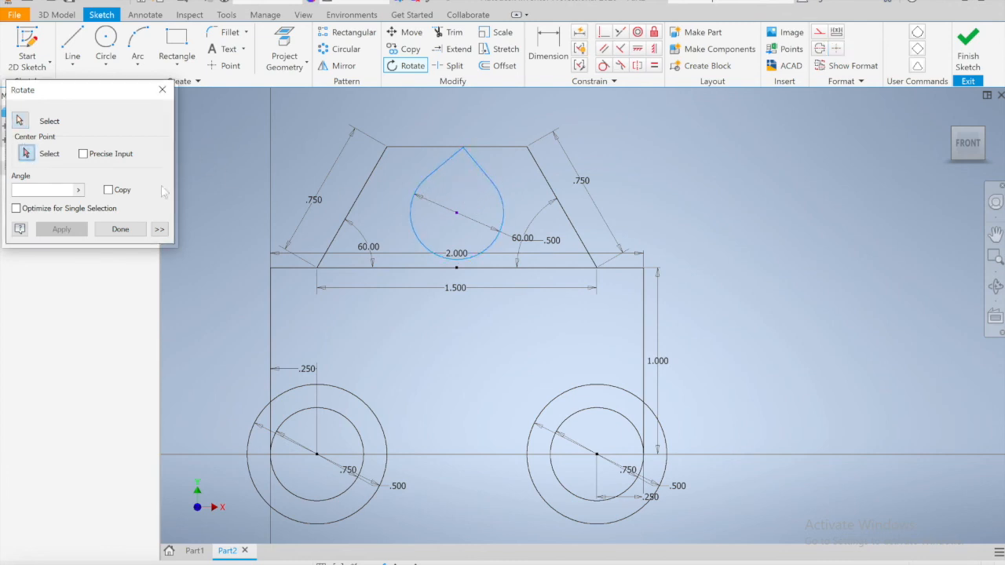
pyautogui.click(456, 212)
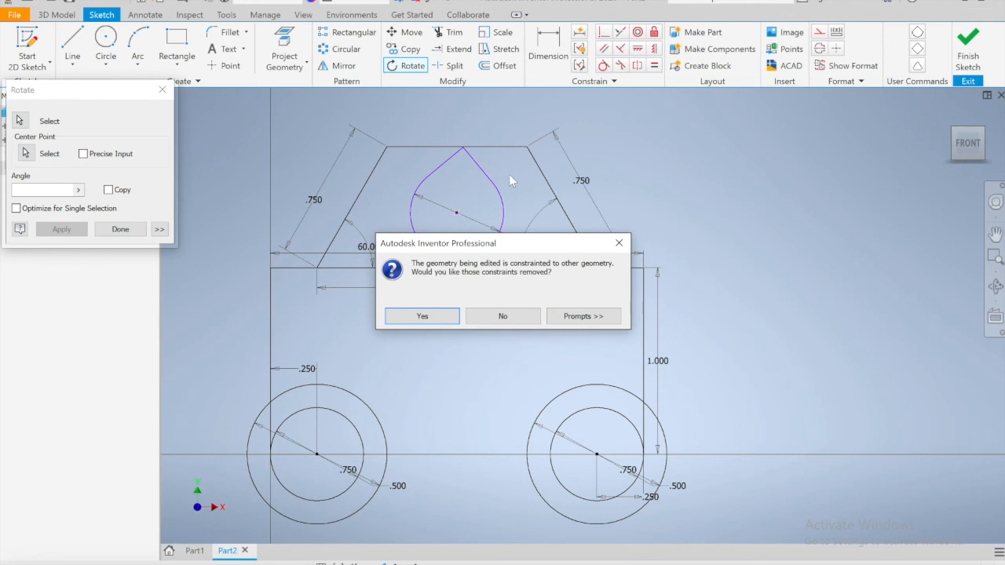
pyautogui.click(450, 318)
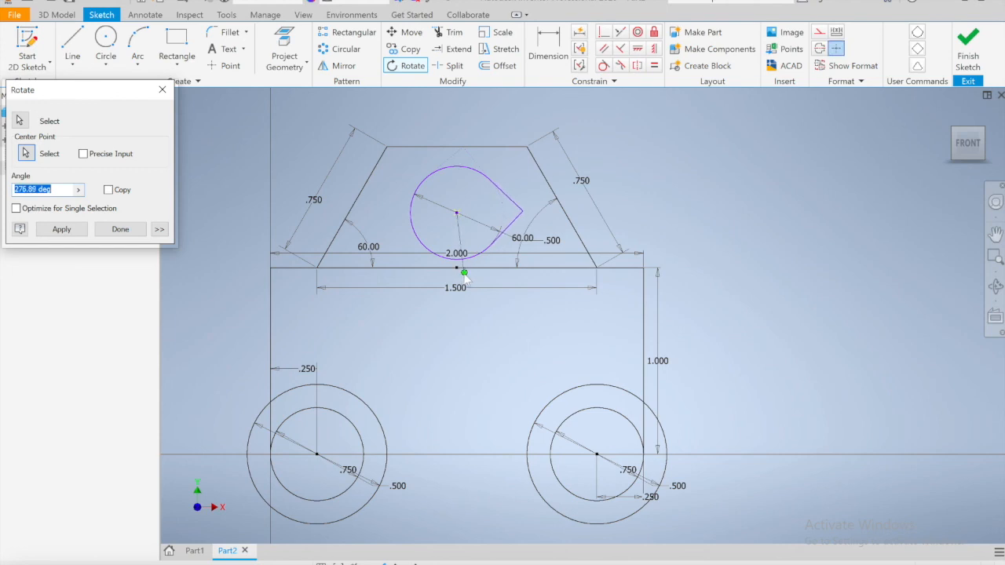
pyautogui.click(464, 274)
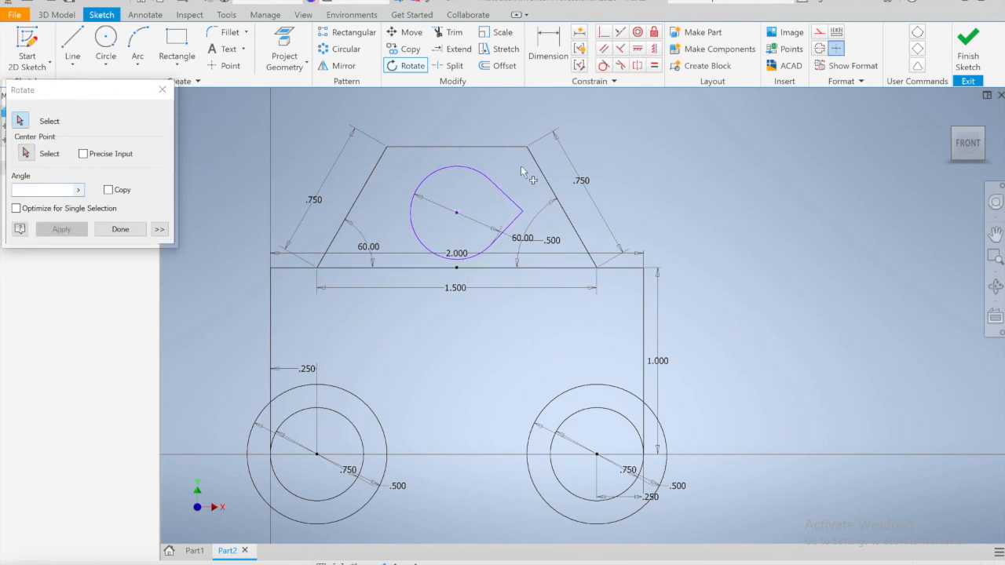
pyautogui.click(120, 230)
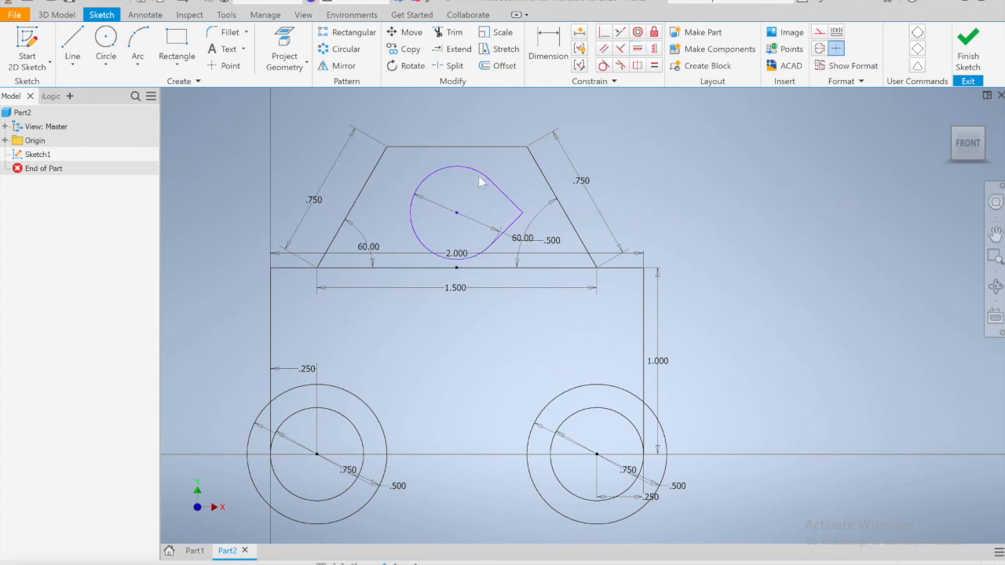
# Step: Constrain the rotated teardrop's center vertically to the midpoint of the rectangle's top edge and test how the shape moves
pyautogui.moveTo(473, 176); pyautogui.dragTo(466, 180)
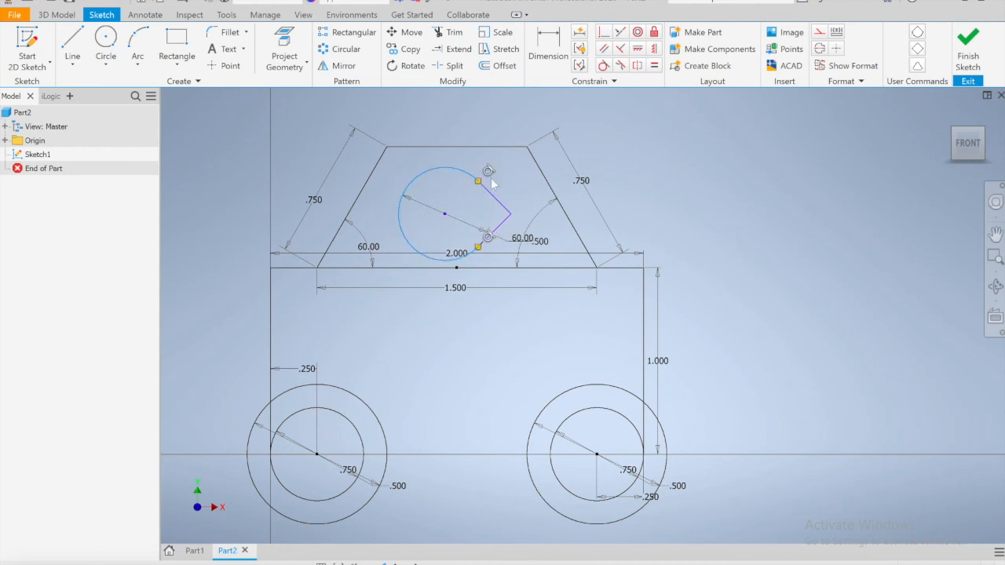
pyautogui.click(445, 215)
pyautogui.click(456, 268)
pyautogui.press('Escape')
pyautogui.click(414, 206)
pyautogui.moveTo(430, 169); pyautogui.dragTo(429, 167)
pyautogui.click(602, 217)
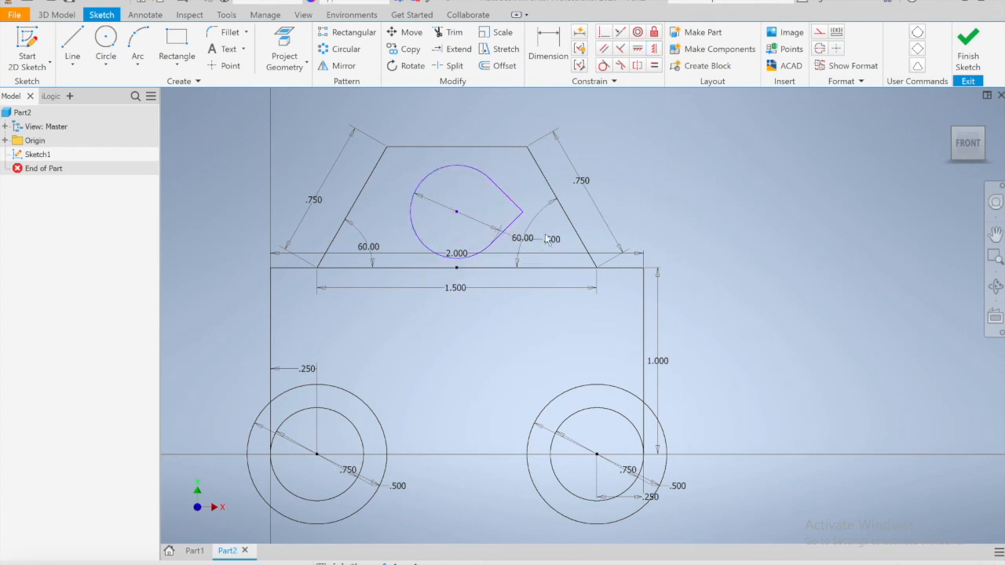
# Step: Dimension the teardrop's center .3 in above the midpoint of the rectangle's top edge
pyautogui.press('d')
pyautogui.click(457, 212)
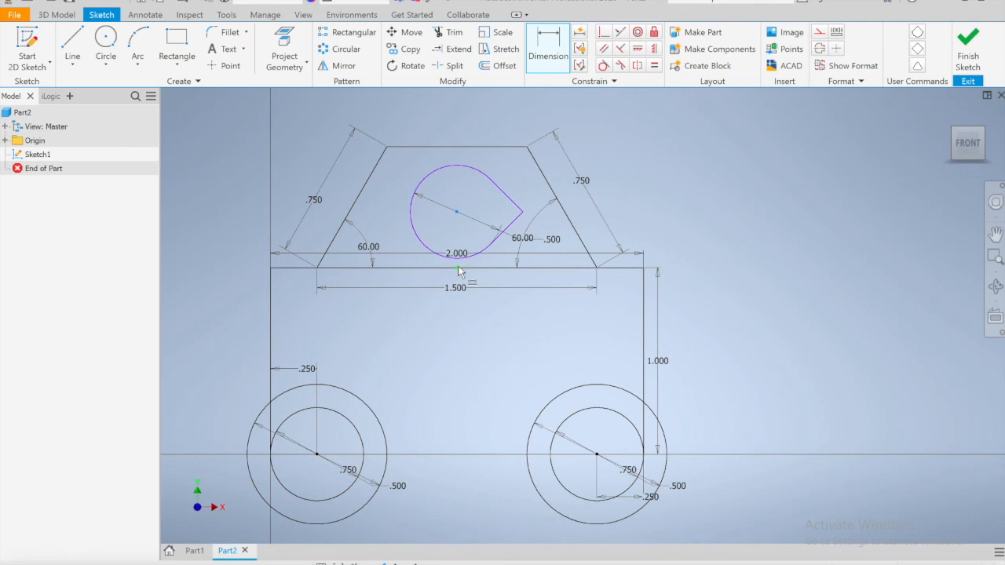
pyautogui.click(459, 268)
pyautogui.click(431, 228)
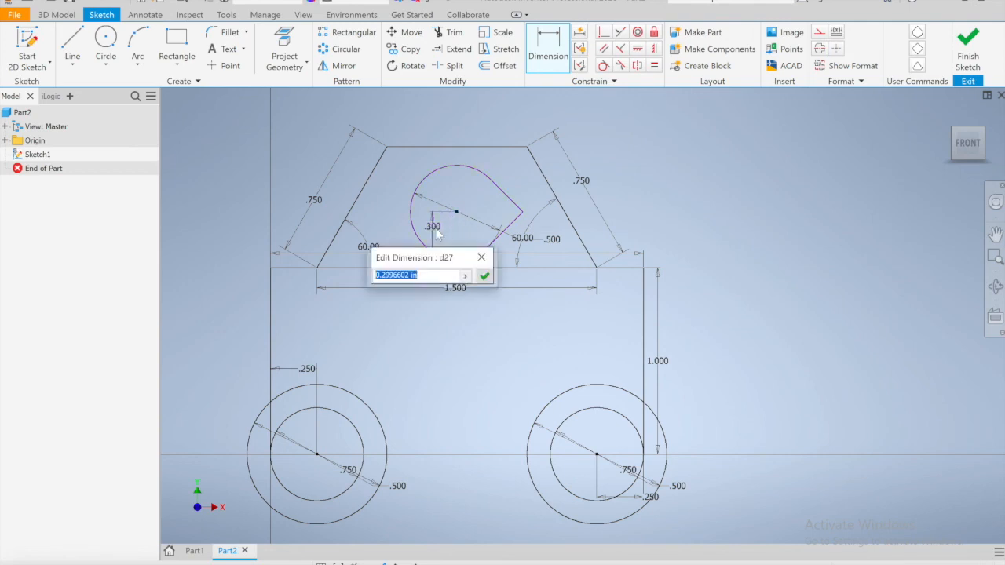
pyautogui.write('.3')
pyautogui.press('Return')
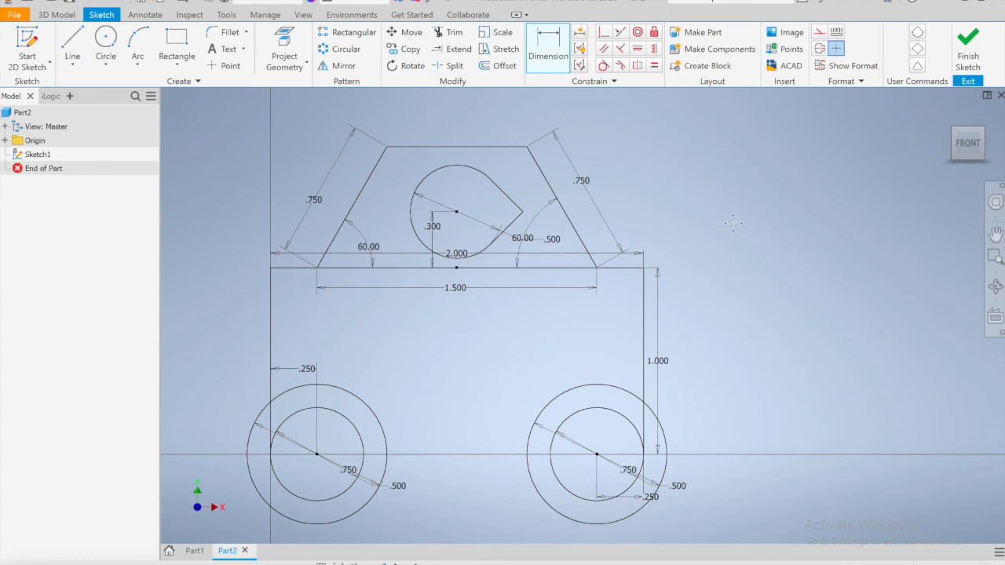
pyautogui.moveTo(723, 227); pyautogui.dragTo(805, 211, button='middle')
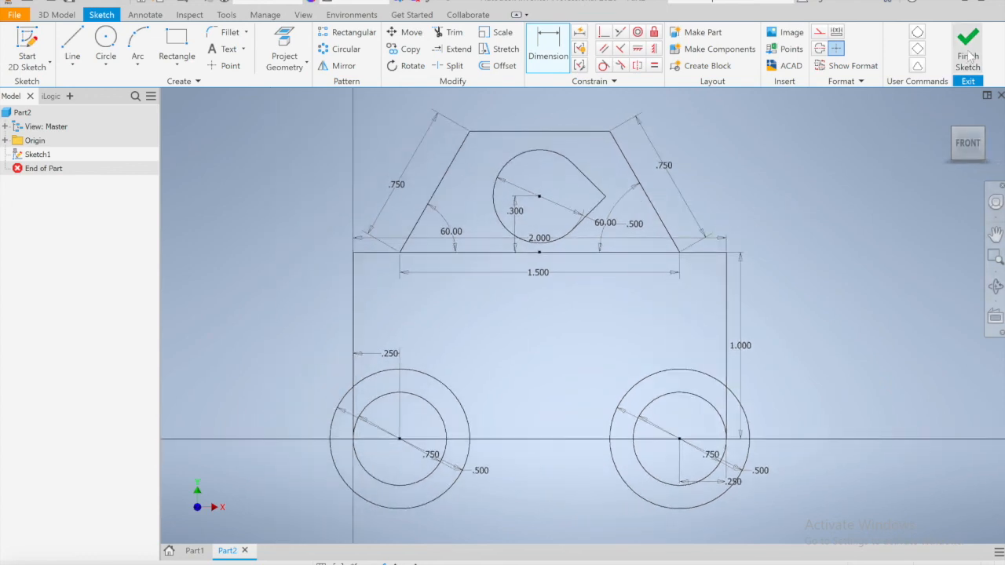